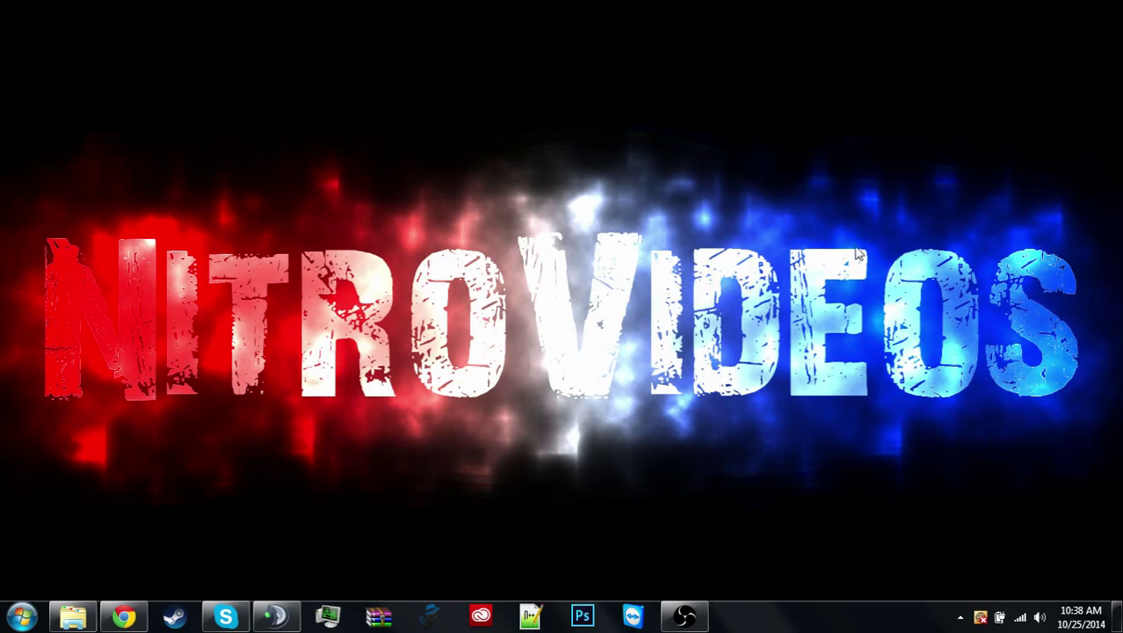
# Double-click empty desktop space to reveal the Programs and Game Programs fences again.
pyautogui.doubleClick(431, 409)
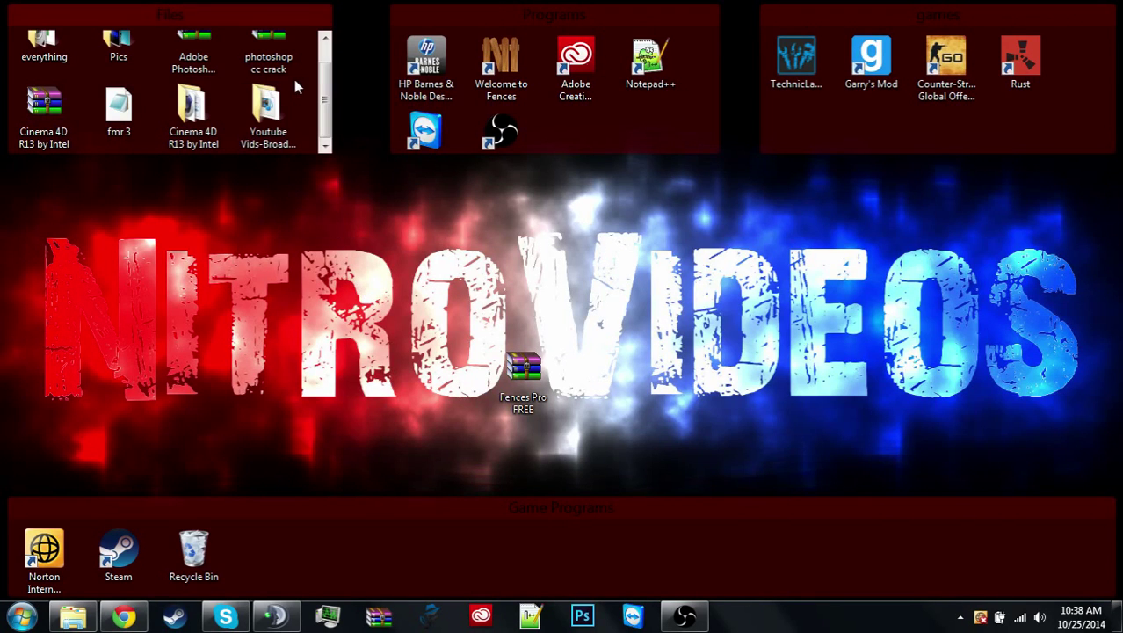
# Move the Fences Pro FREE archive icon to the desktop's left edge, below the Files fence.
pyautogui.scroll(1, 322, 95)
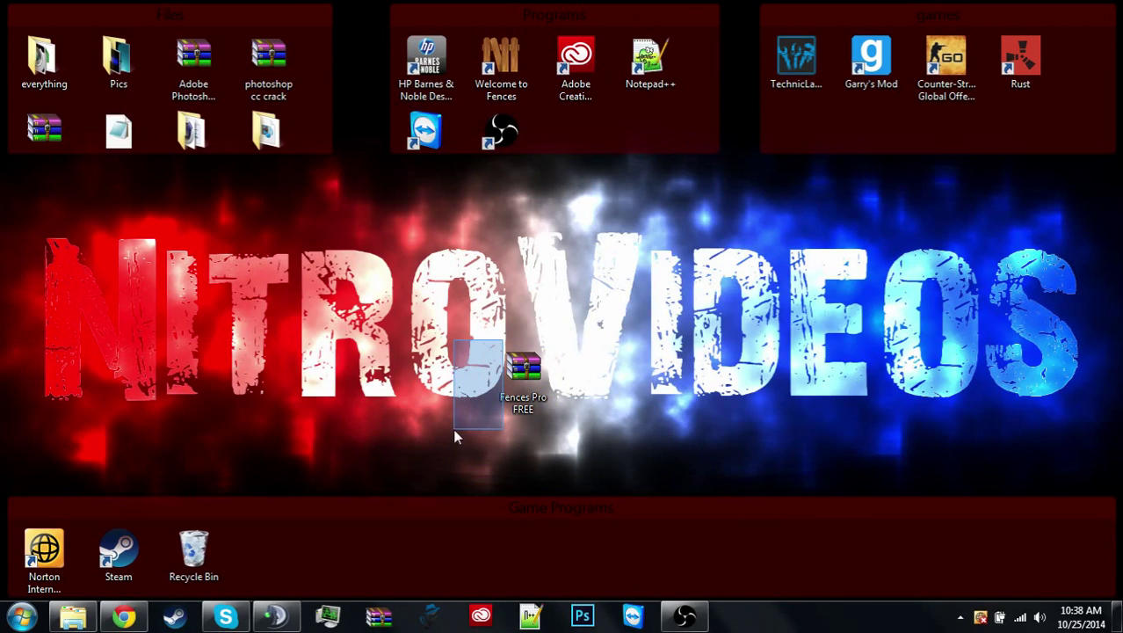
pyautogui.moveTo(490, 360); pyautogui.dragTo(563, 423)
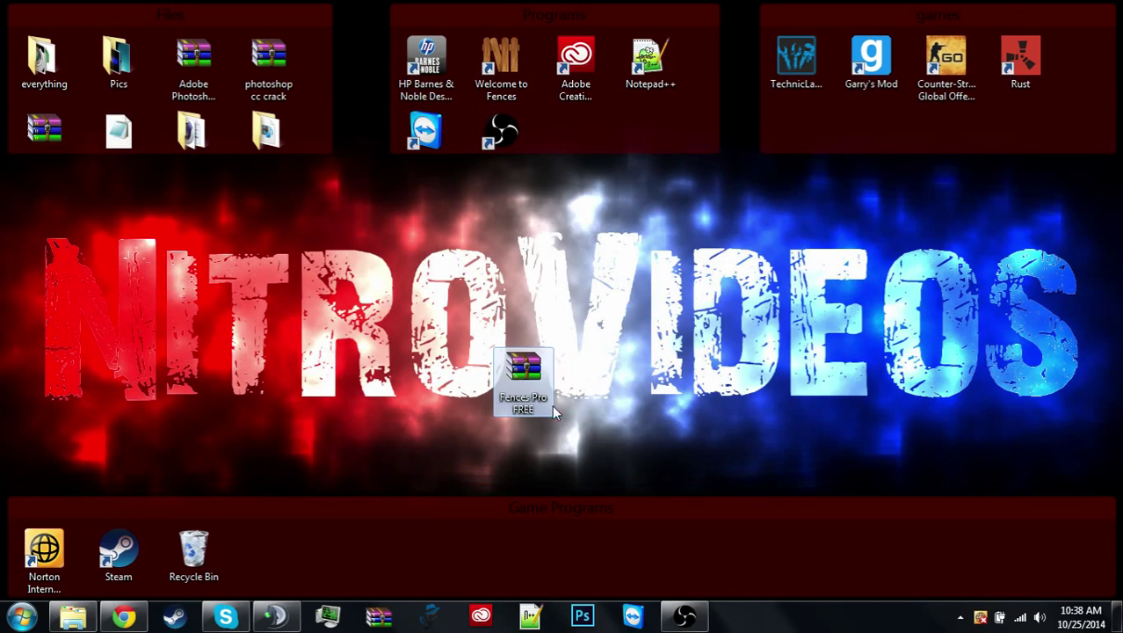
pyautogui.moveTo(529, 377); pyautogui.dragTo(42, 202)
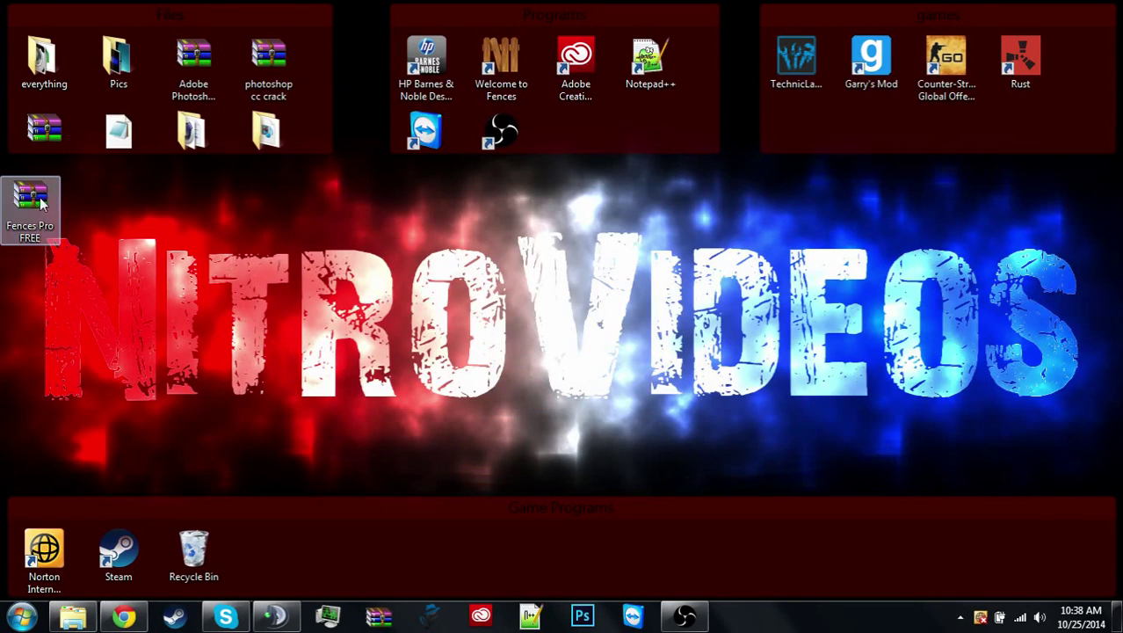
# Open the Fences Pro FREE archive, launch sp49993.exe and browse into the Crack folder.
pyautogui.doubleClick(42, 202)
pyautogui.doubleClick(317, 247)
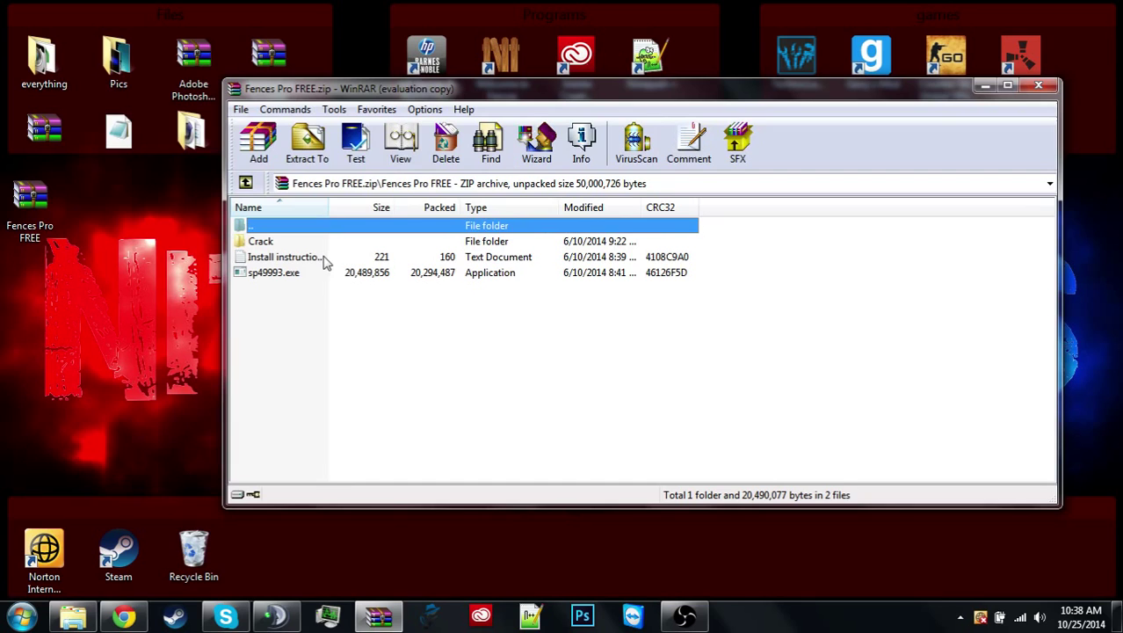
pyautogui.doubleClick(318, 276)
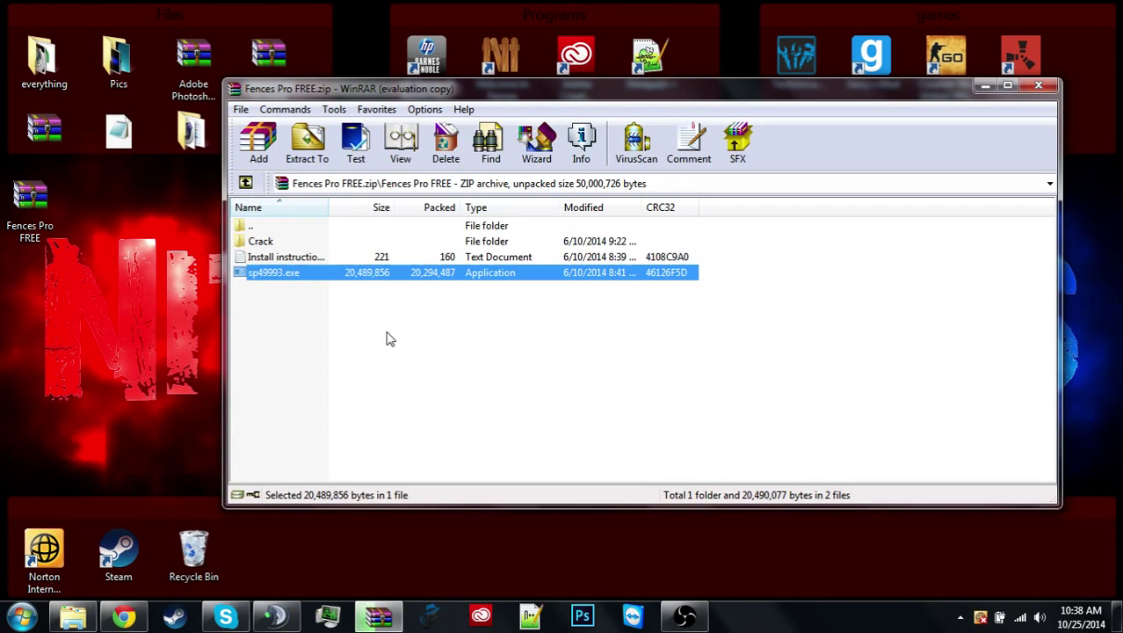
pyautogui.doubleClick(264, 242)
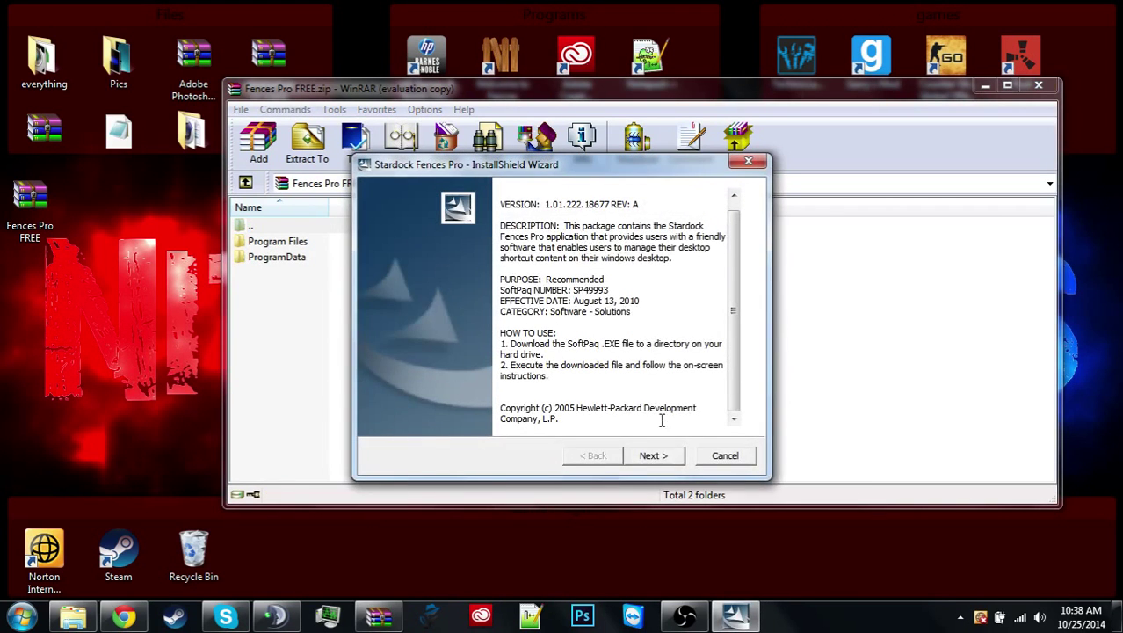
# Accept the HP package license and extract its installation files.
pyautogui.click(653, 457)
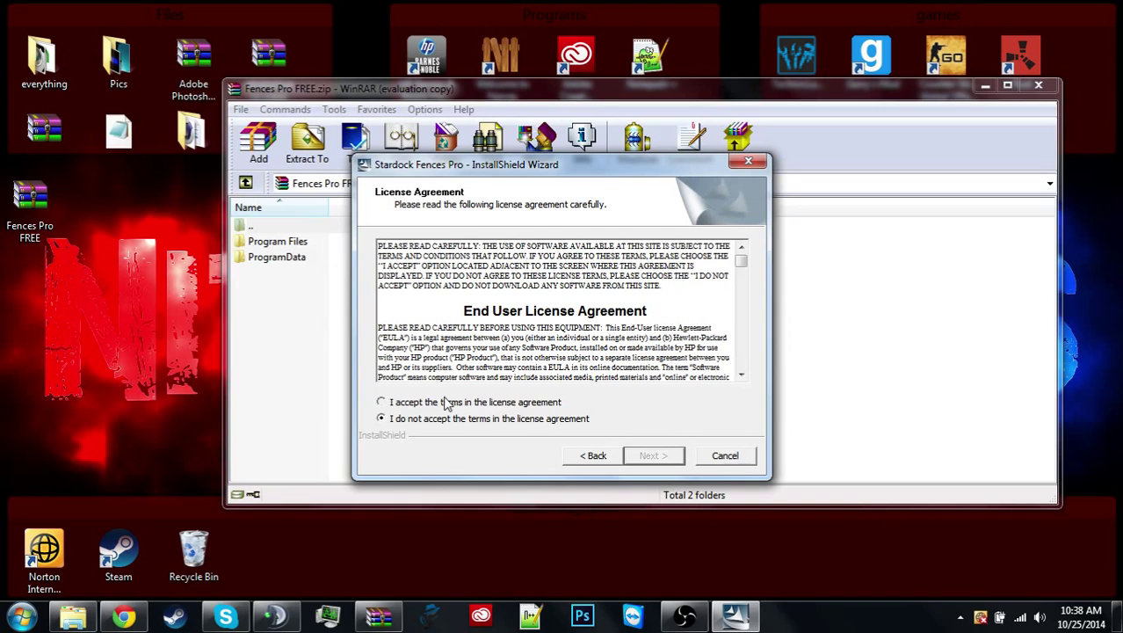
pyautogui.click(448, 402)
pyautogui.click(652, 456)
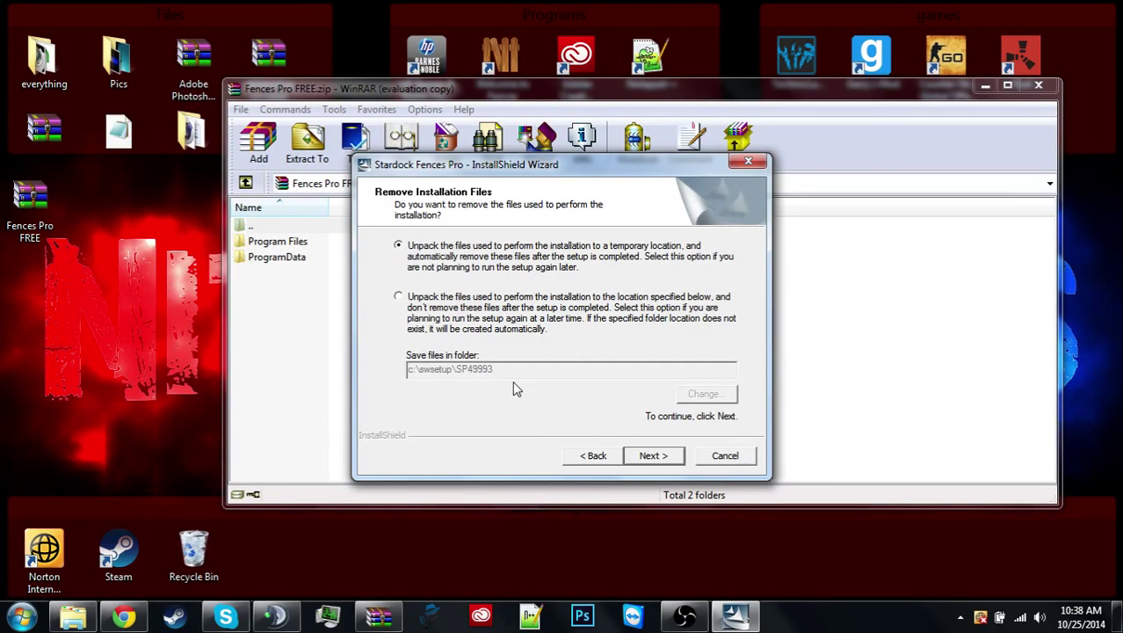
pyautogui.click(648, 456)
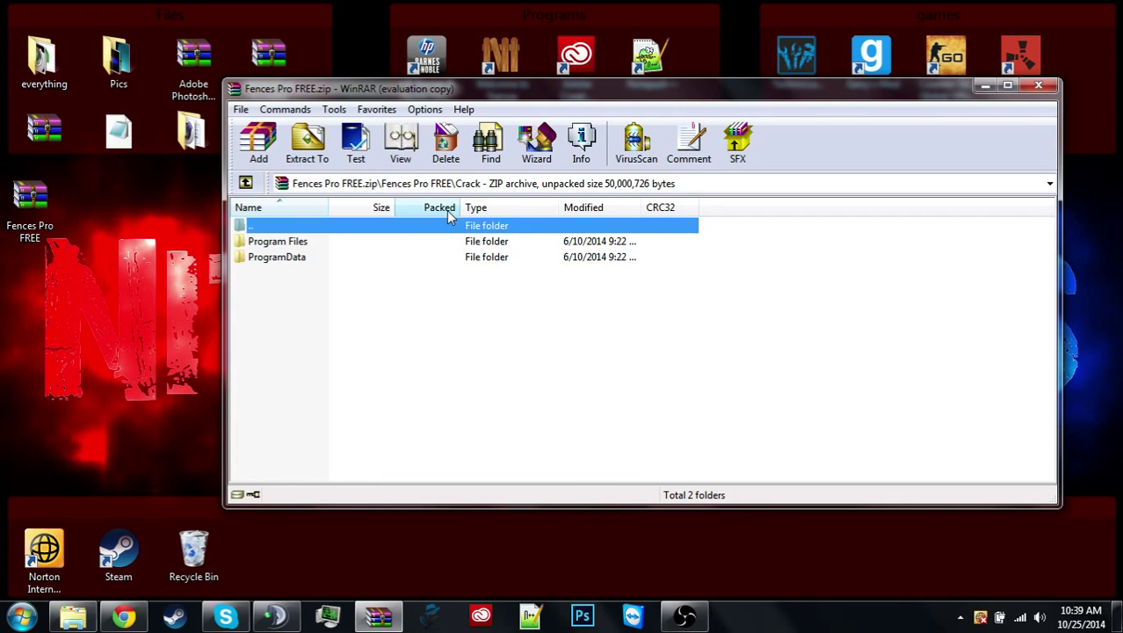
# Snap WinRAR right, then accept the Fences Pro license and install with the default folders.
pyautogui.press('super+Right')
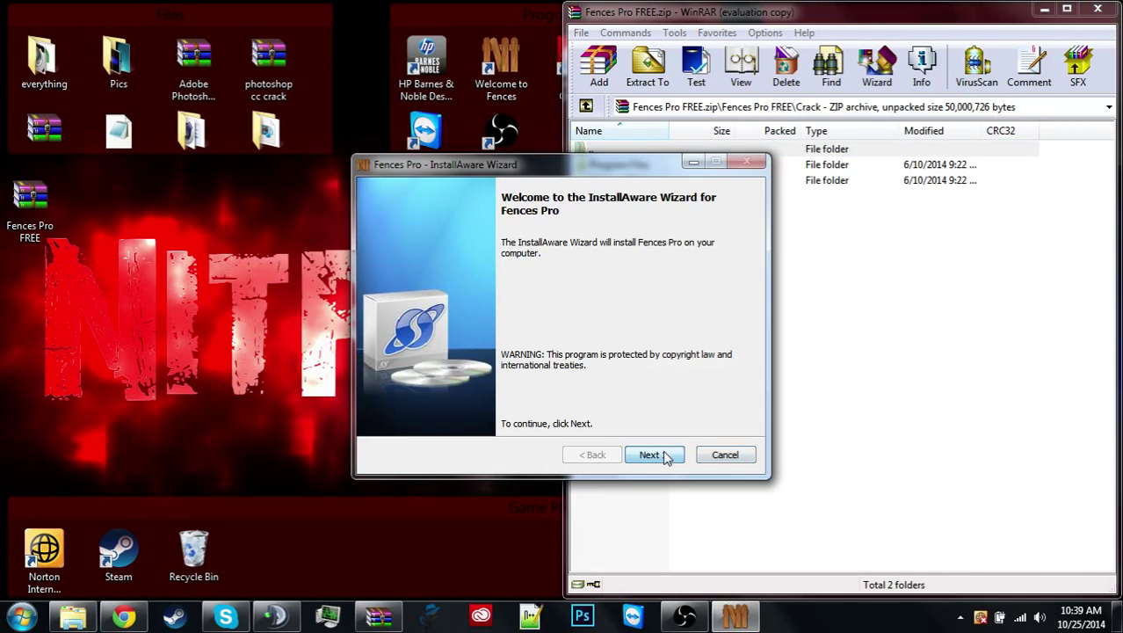
pyautogui.click(650, 454)
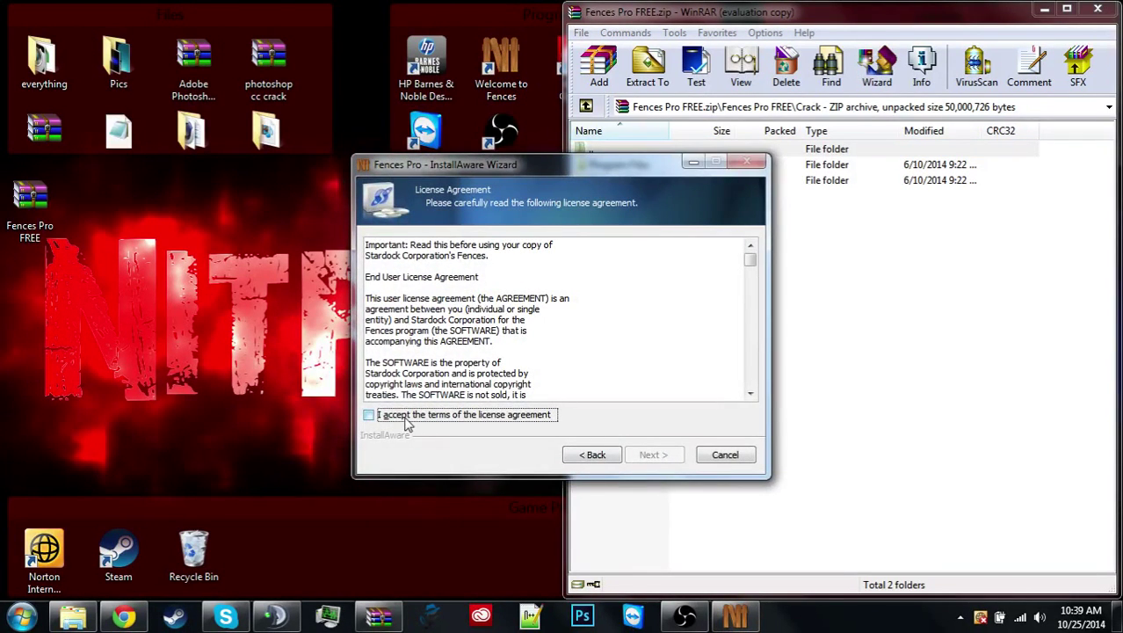
pyautogui.click(407, 422)
pyautogui.click(651, 455)
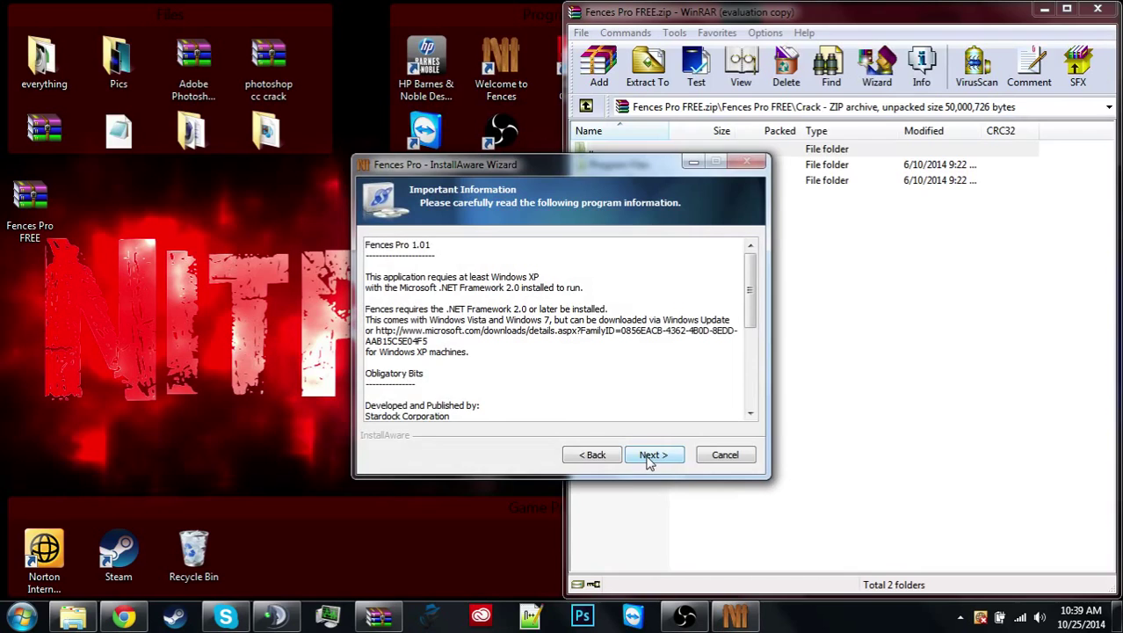
pyautogui.click(650, 455)
pyautogui.click(651, 456)
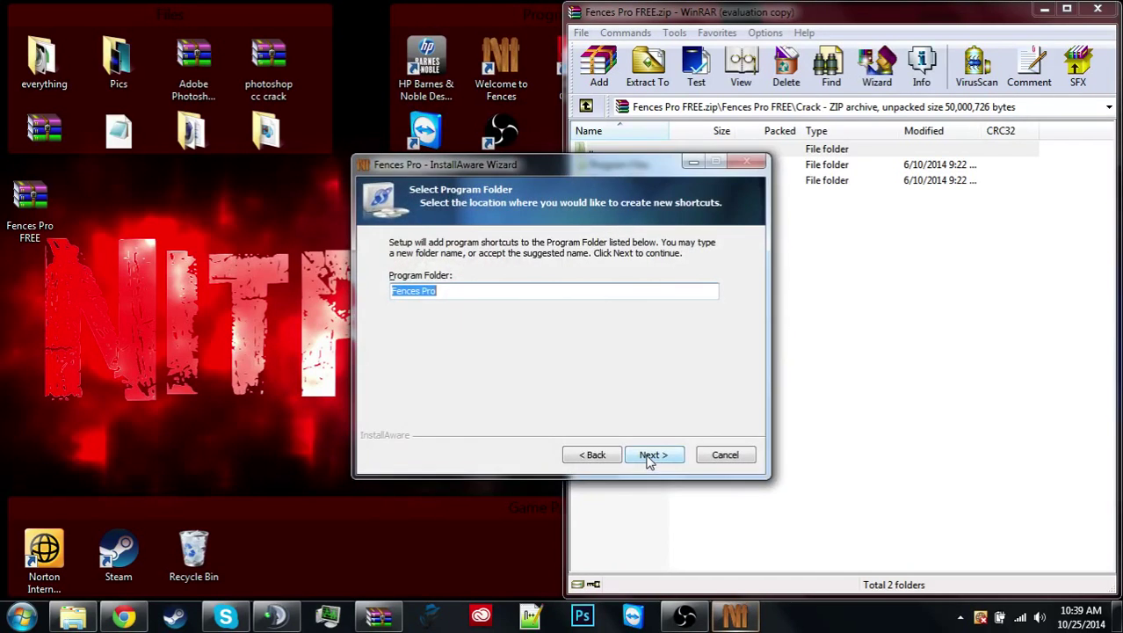
pyautogui.click(650, 455)
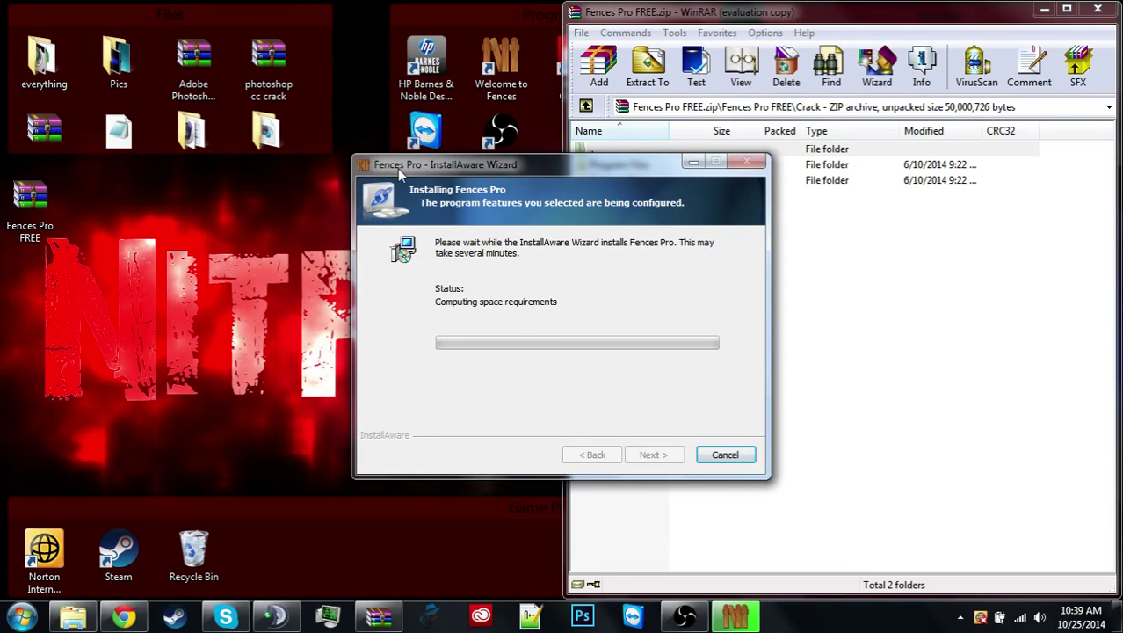
# Move the installer window right, untick Restart now, and finish the Fences Pro wizard.
pyautogui.moveTo(397, 168); pyautogui.dragTo(189, 18)
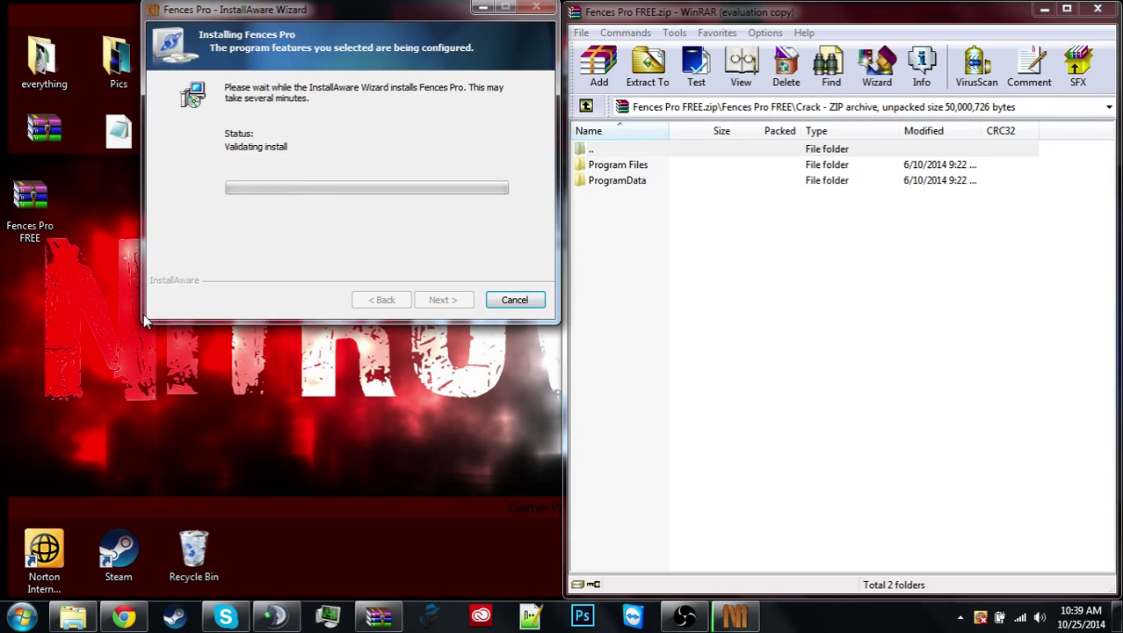
pyautogui.moveTo(300, 12); pyautogui.dragTo(857, 15)
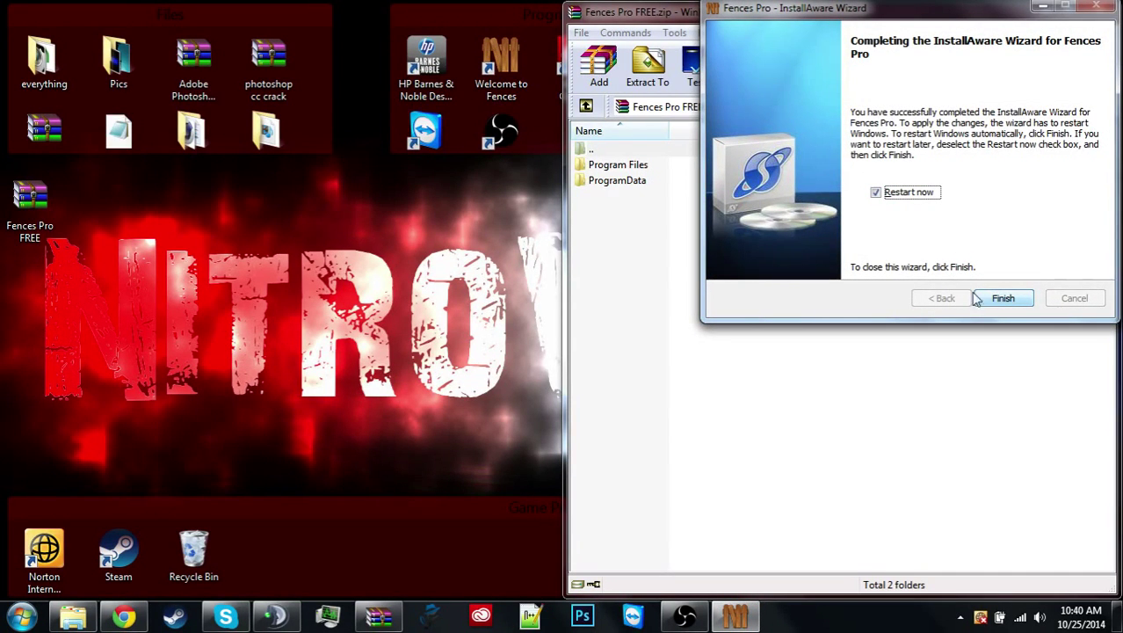
pyautogui.click(876, 193)
pyautogui.rightClick(735, 618)
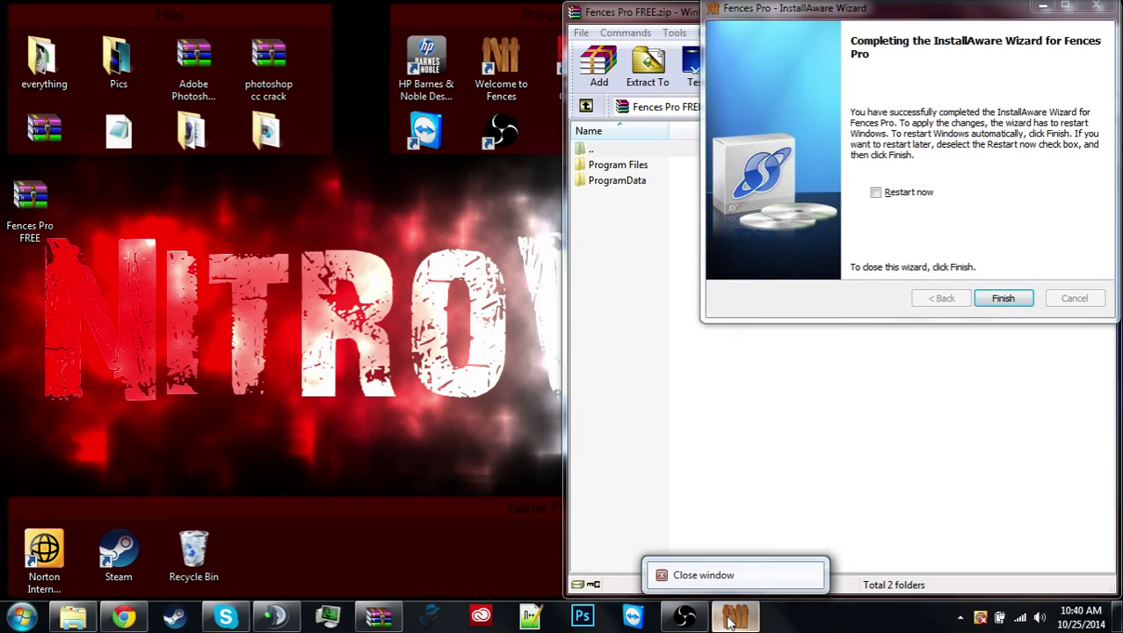
pyautogui.click(704, 573)
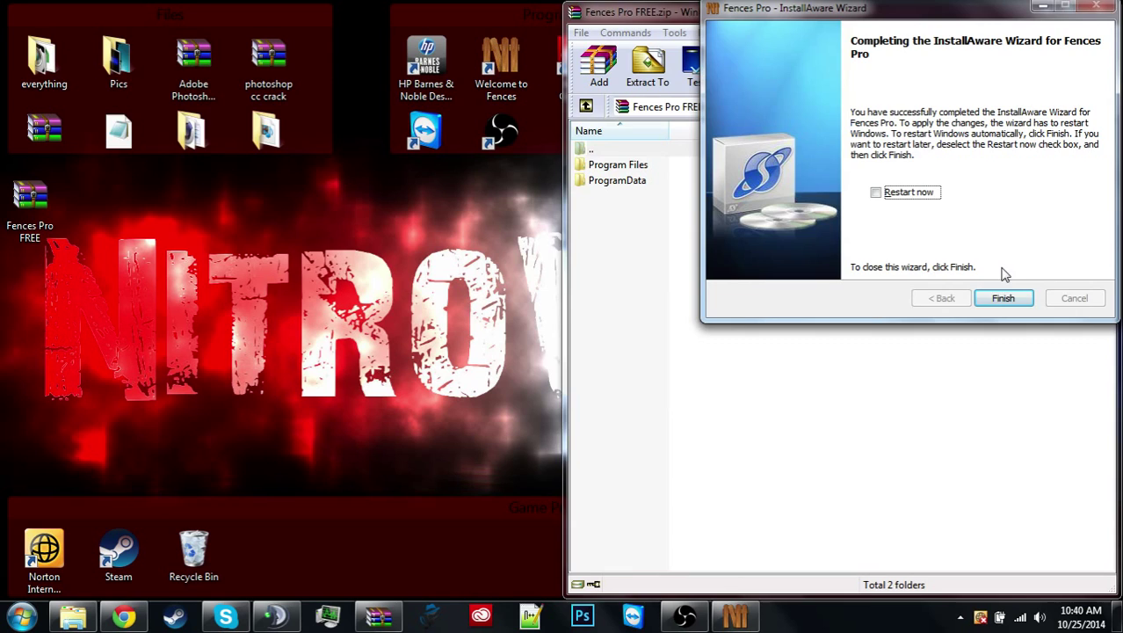
pyautogui.click(1002, 298)
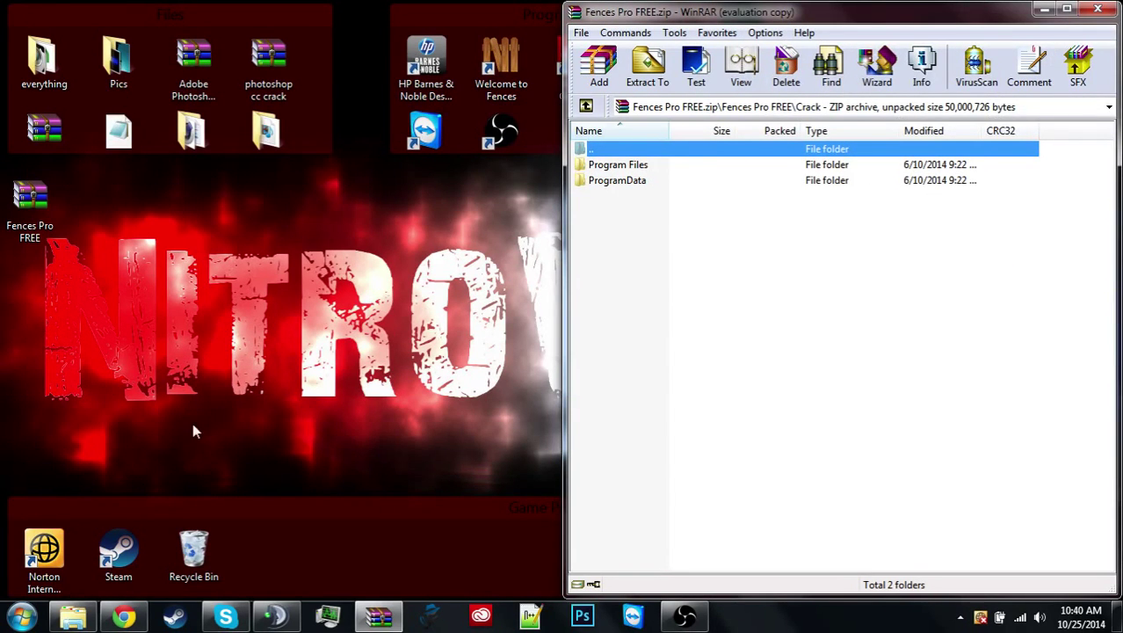
# Snap an Explorer window left and browse Program Files and Program Files (x86) on Gateway (C:).
pyautogui.click(73, 618)
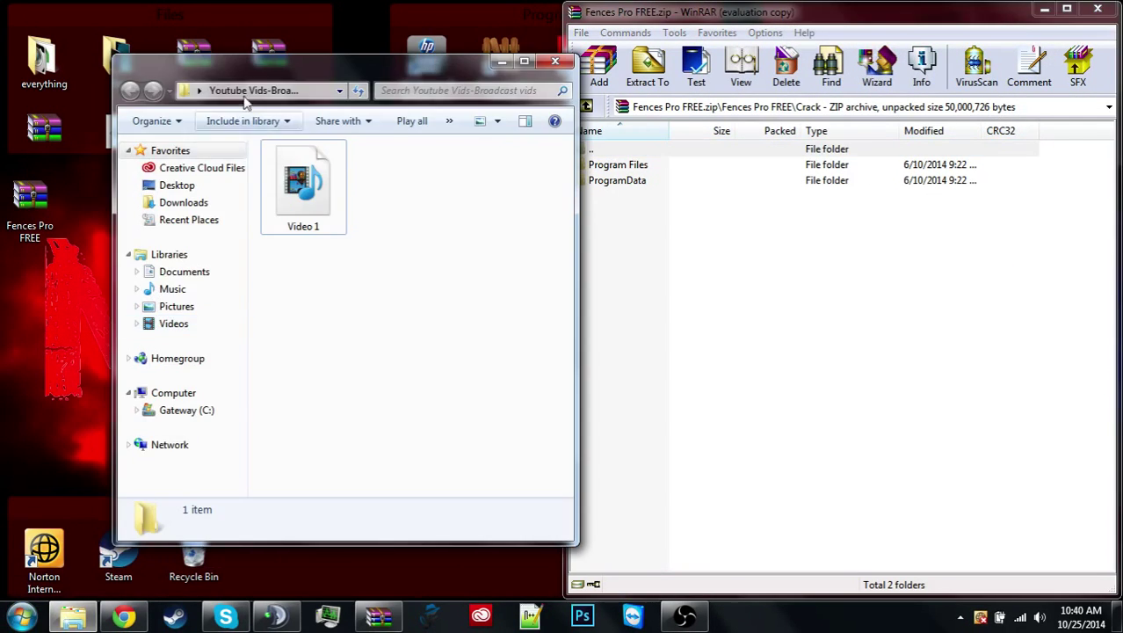
pyautogui.moveTo(321, 75); pyautogui.dragTo(2, 183)
pyautogui.click(75, 357)
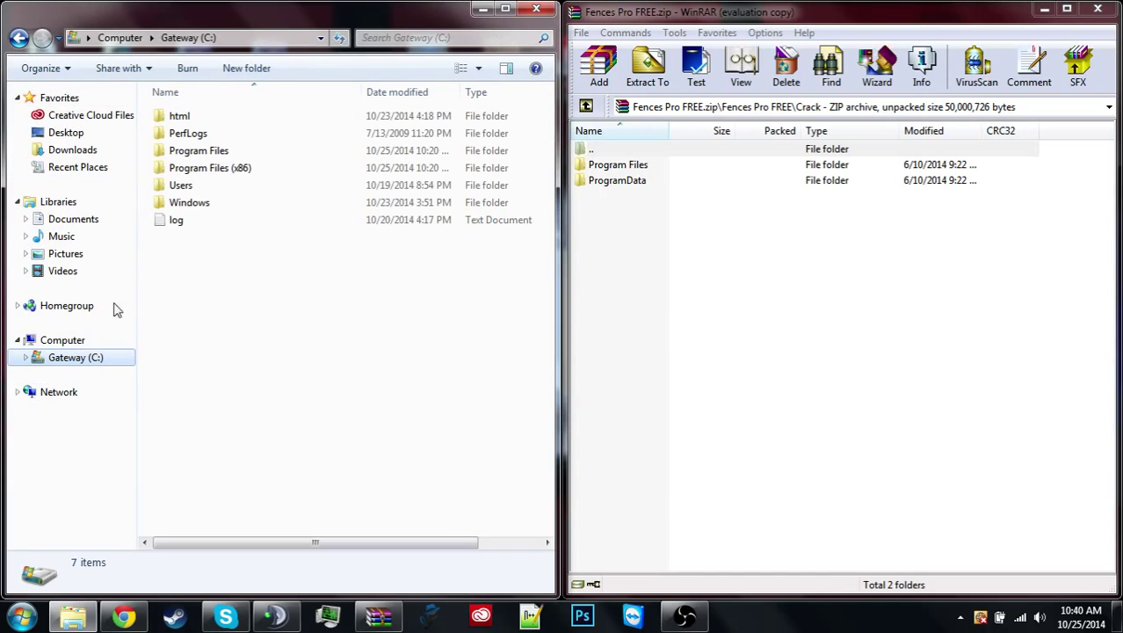
pyautogui.doubleClick(211, 153)
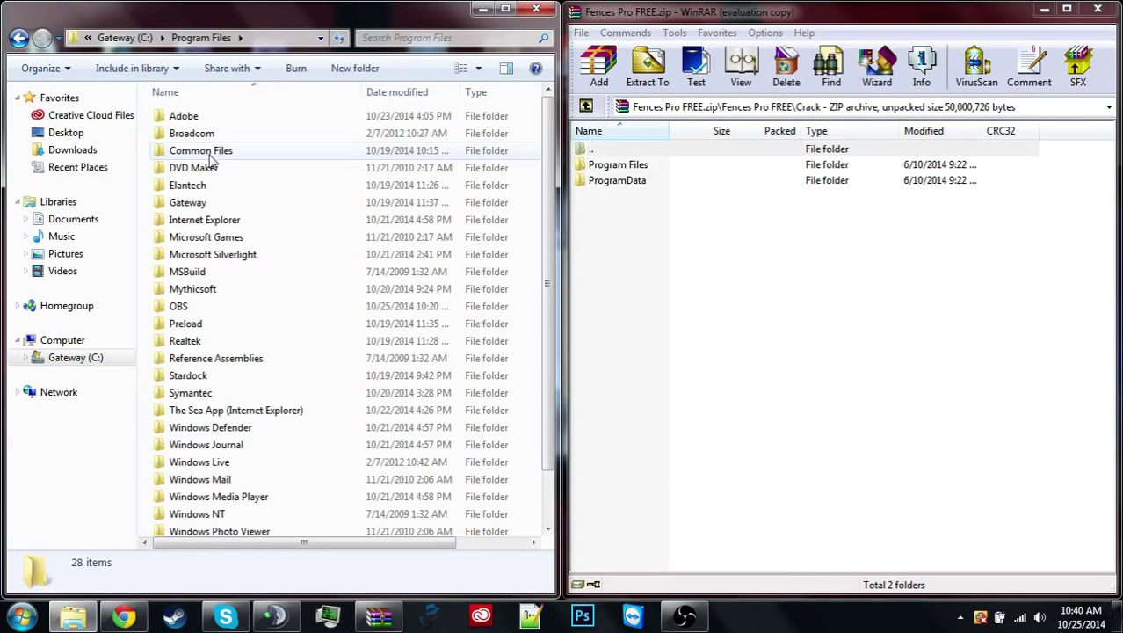
pyautogui.scroll(-1, 216, 156)
pyautogui.scroll(1, 213, 163)
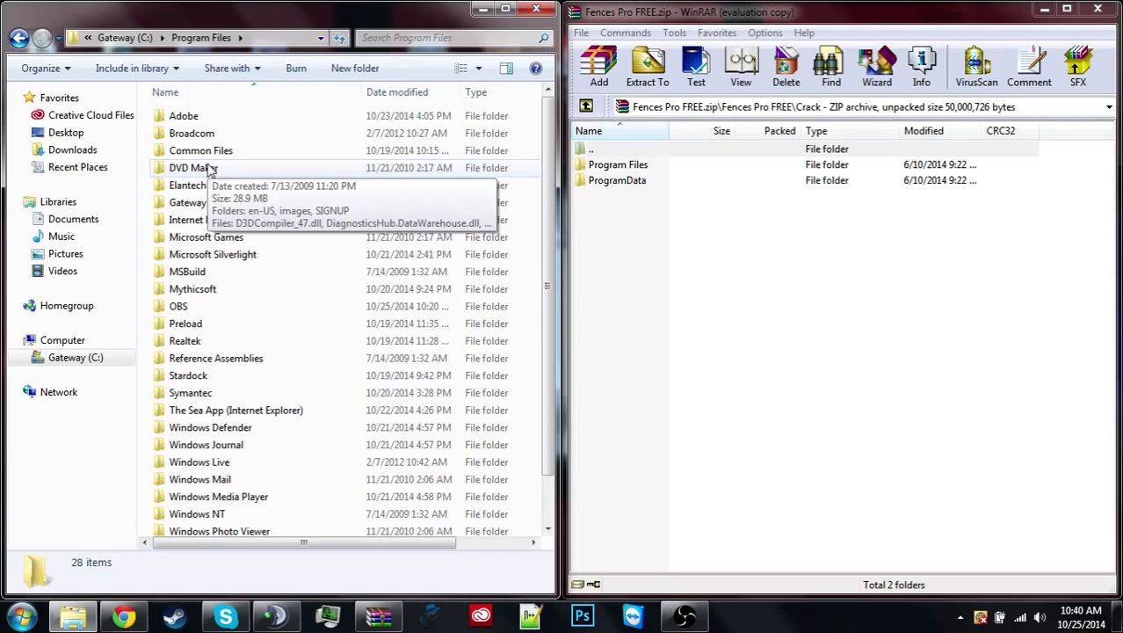
pyautogui.click(19, 38)
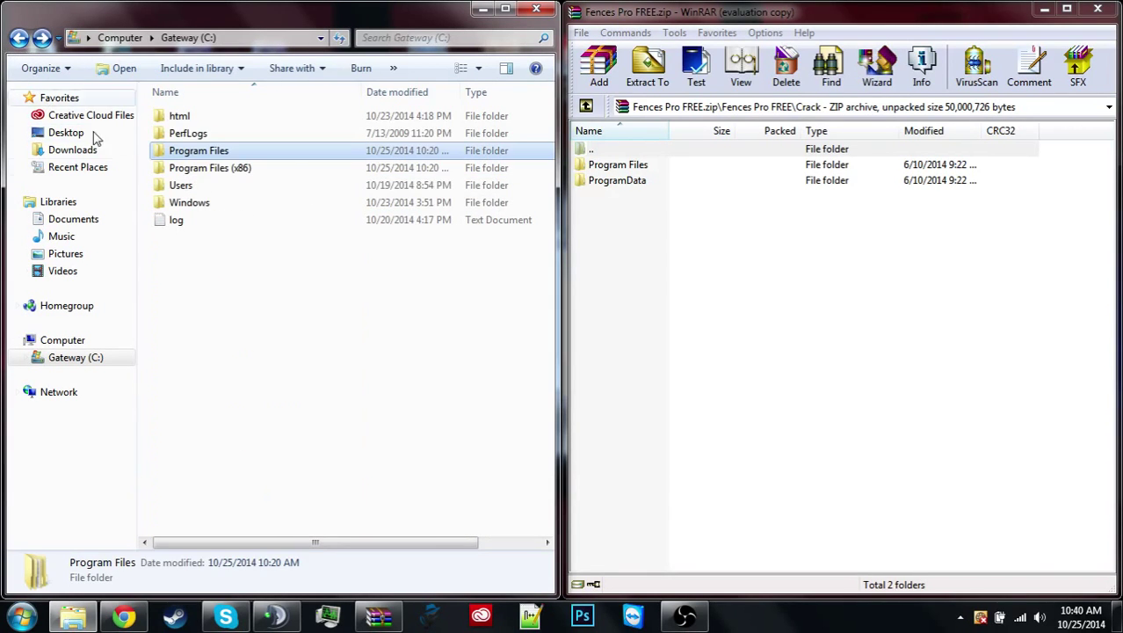
pyautogui.doubleClick(206, 168)
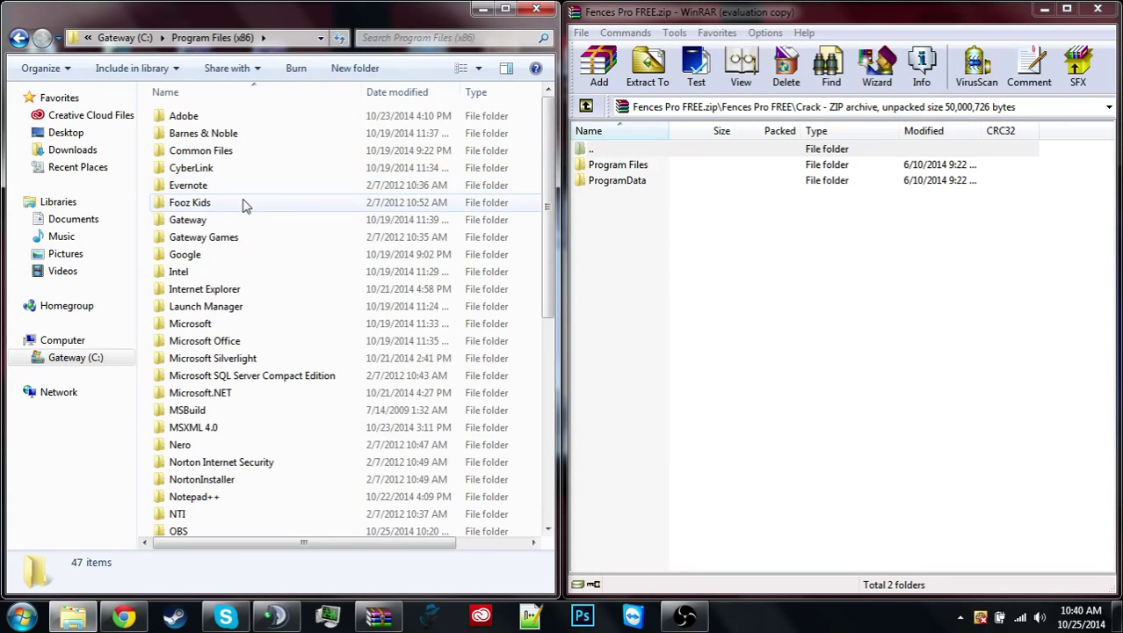
pyautogui.scroll(-7, 260, 204)
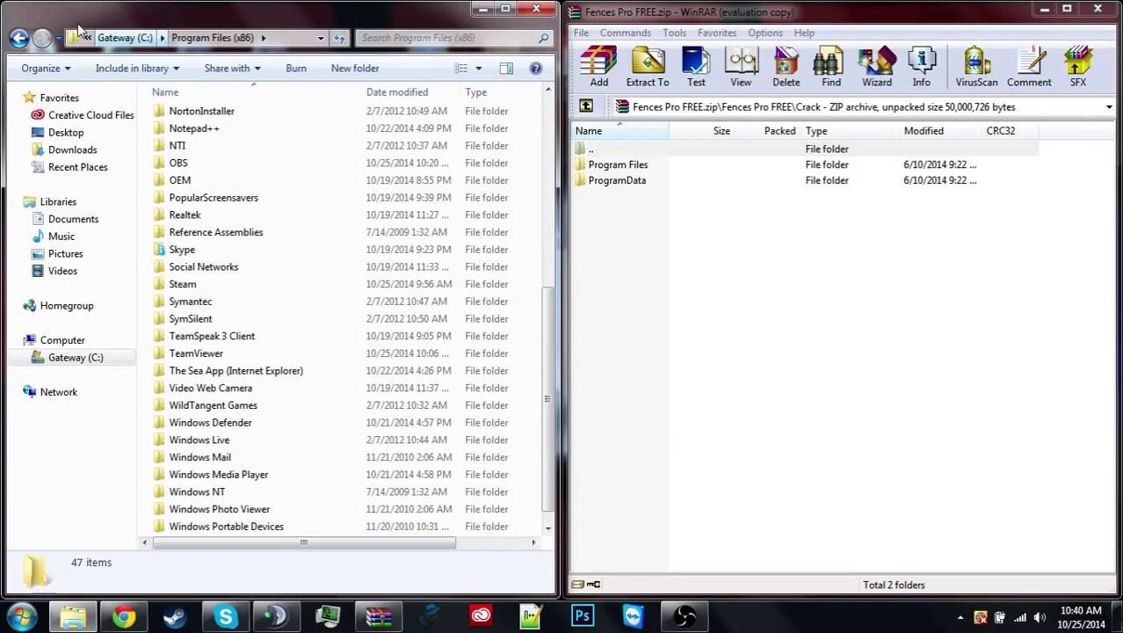
# Compare the archive's Program Files with C:\Program Files, then return to the Gateway (C:) root.
pyautogui.click(123, 38)
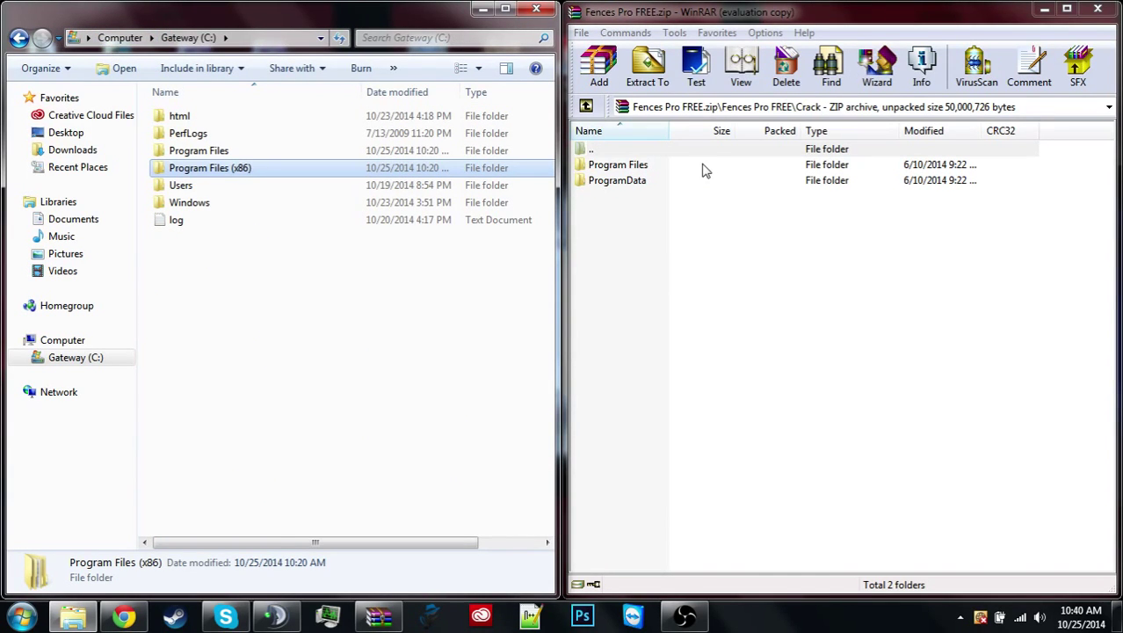
pyautogui.click(283, 154)
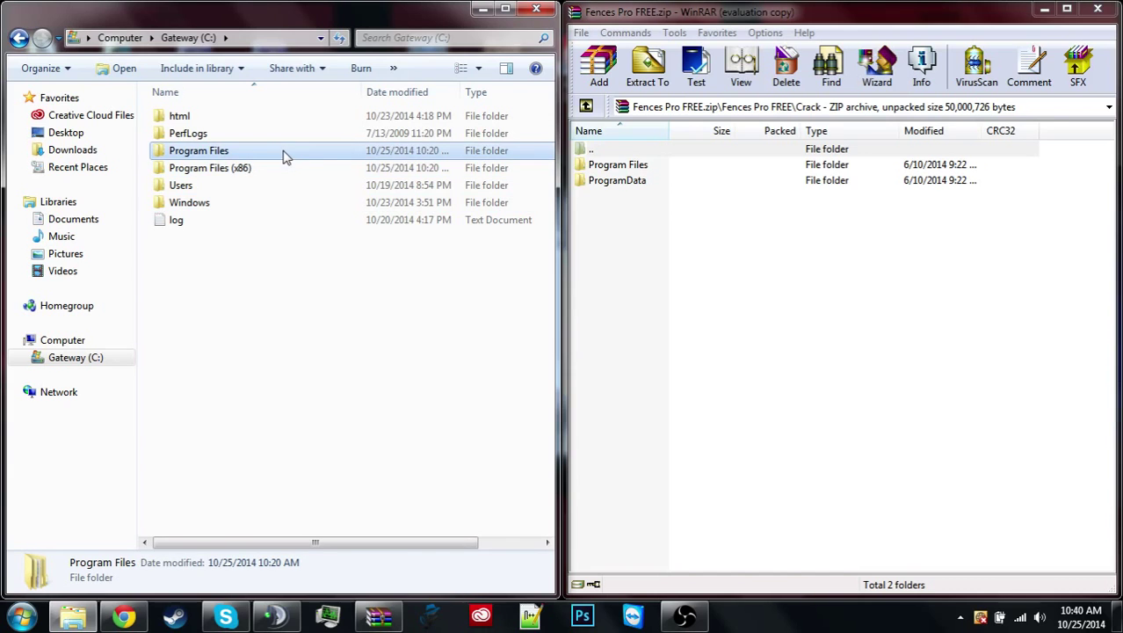
pyautogui.doubleClick(652, 165)
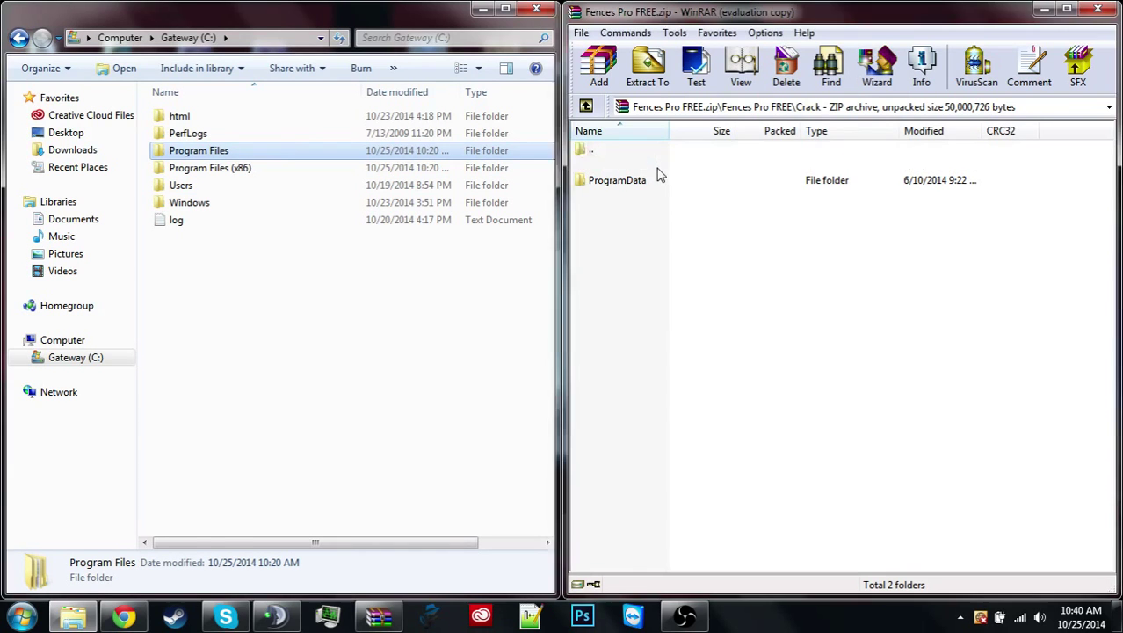
pyautogui.doubleClick(601, 151)
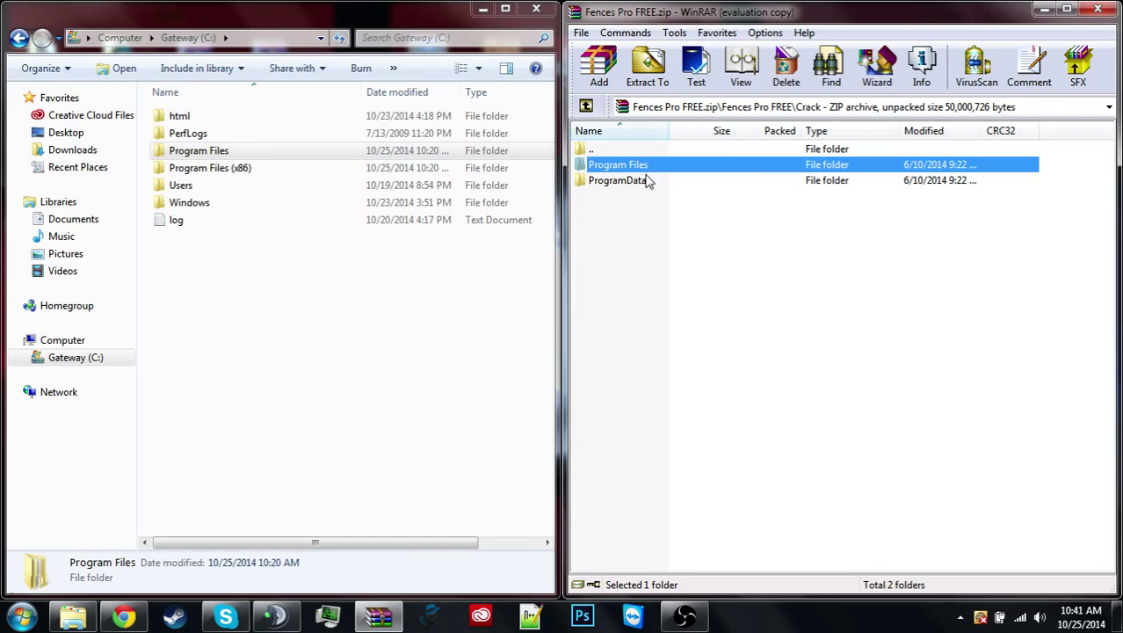
pyautogui.moveTo(499, 241); pyautogui.dragTo(225, 385)
pyautogui.doubleClick(232, 150)
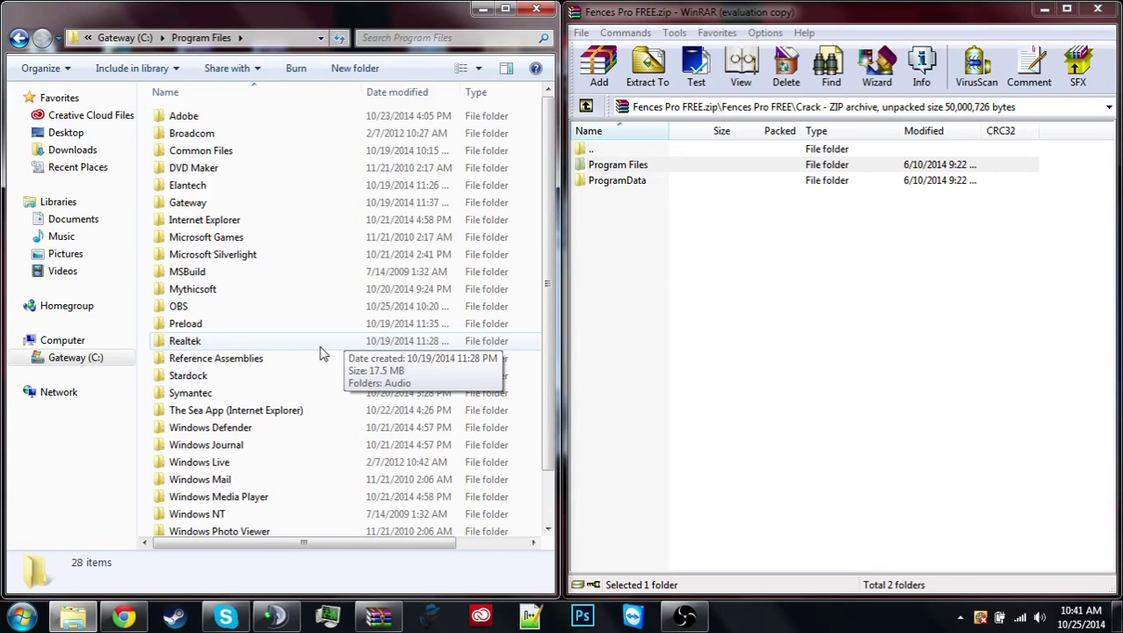
pyautogui.scroll(-1, 322, 353)
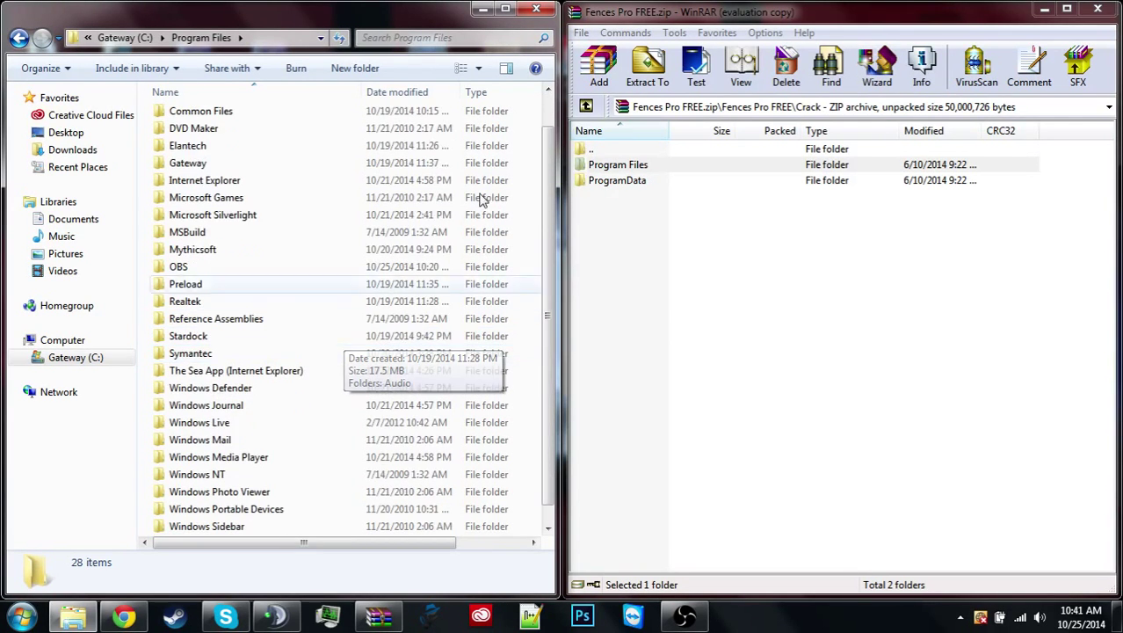
pyautogui.scroll(-1, 475, 258)
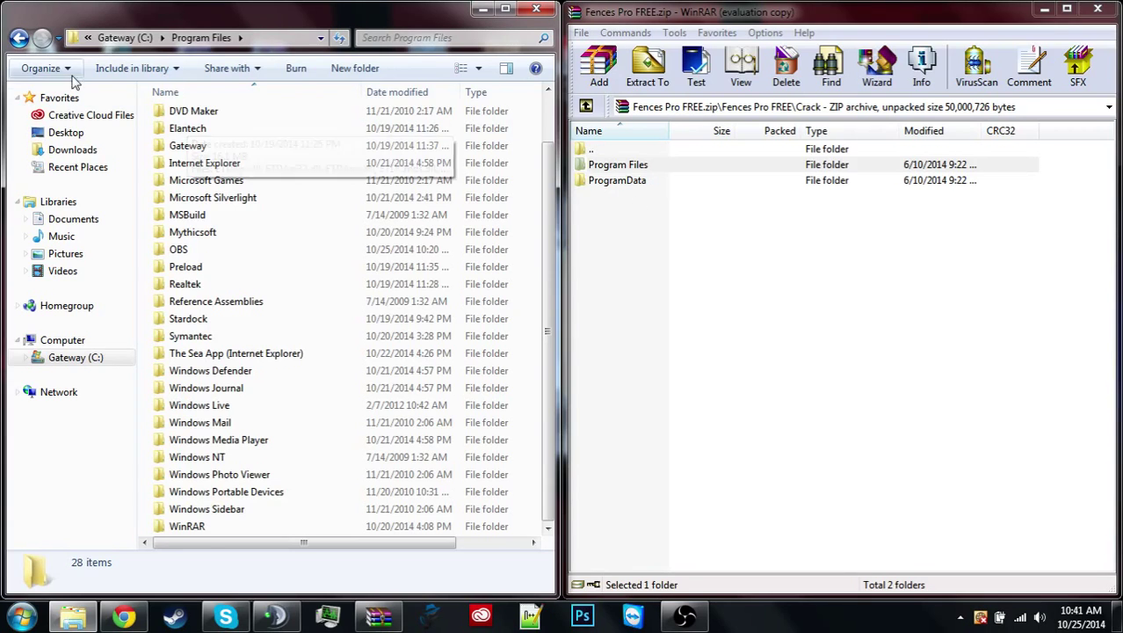
pyautogui.click(19, 38)
# Copy the Crack's Program Files and ProgramData into C:, replacing all existing files, then close WinRAR.
pyautogui.moveTo(858, 309); pyautogui.dragTo(260, 336)
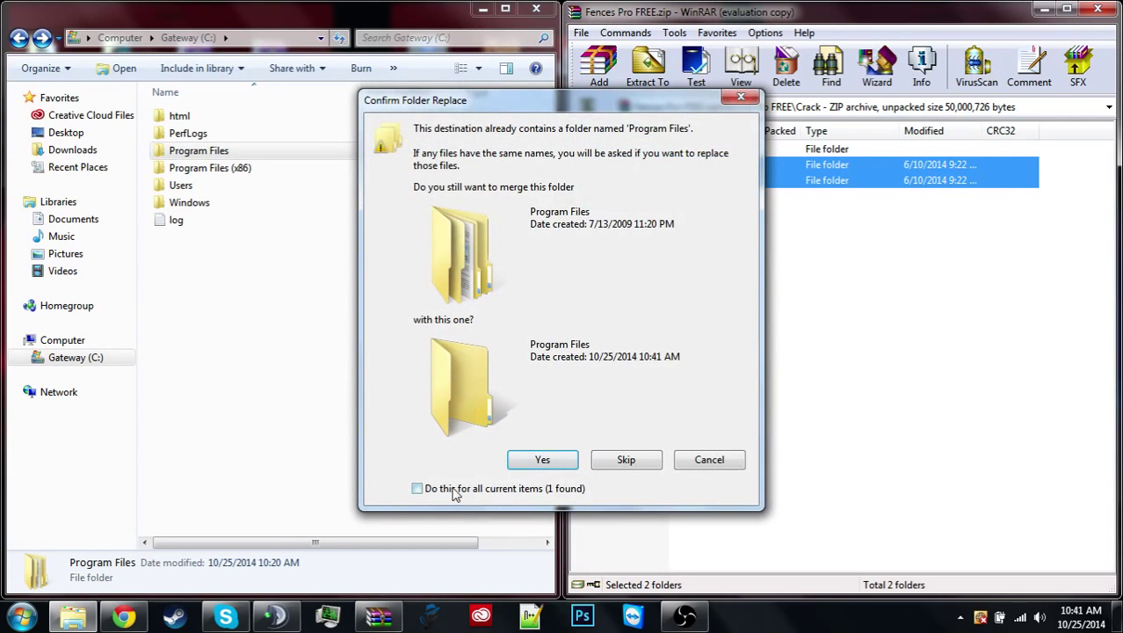
pyautogui.click(534, 460)
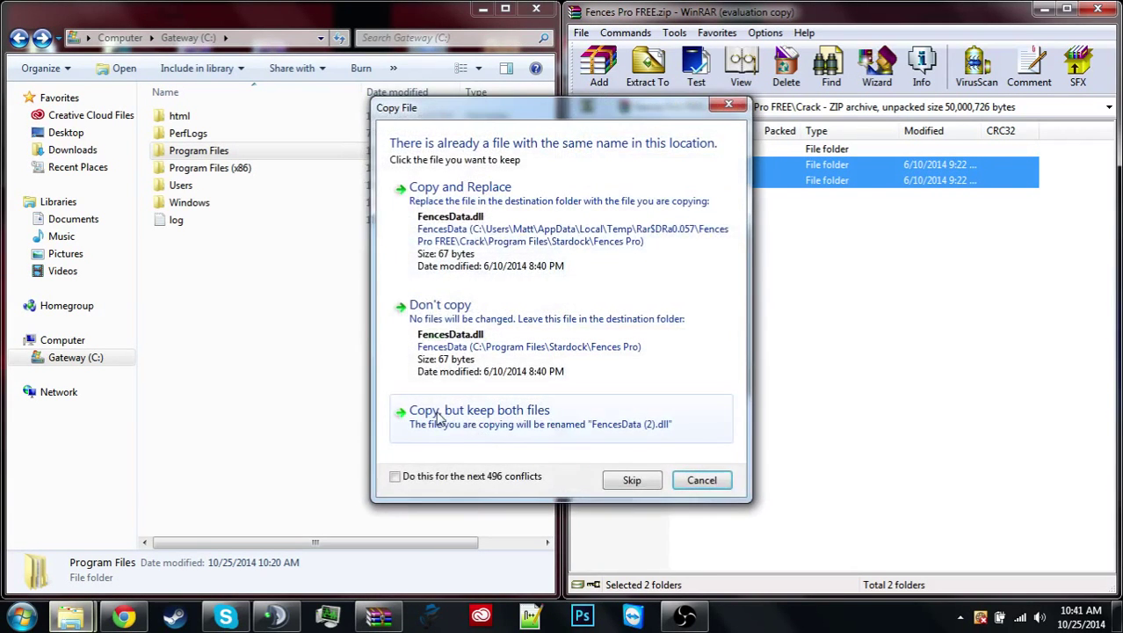
pyautogui.click(493, 477)
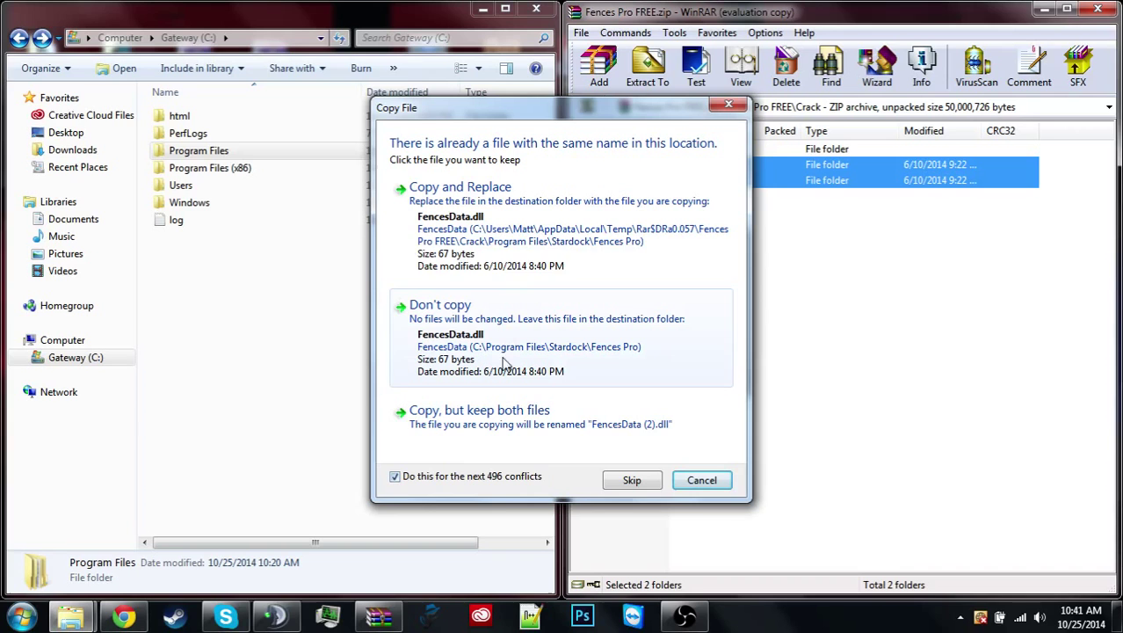
pyautogui.click(552, 245)
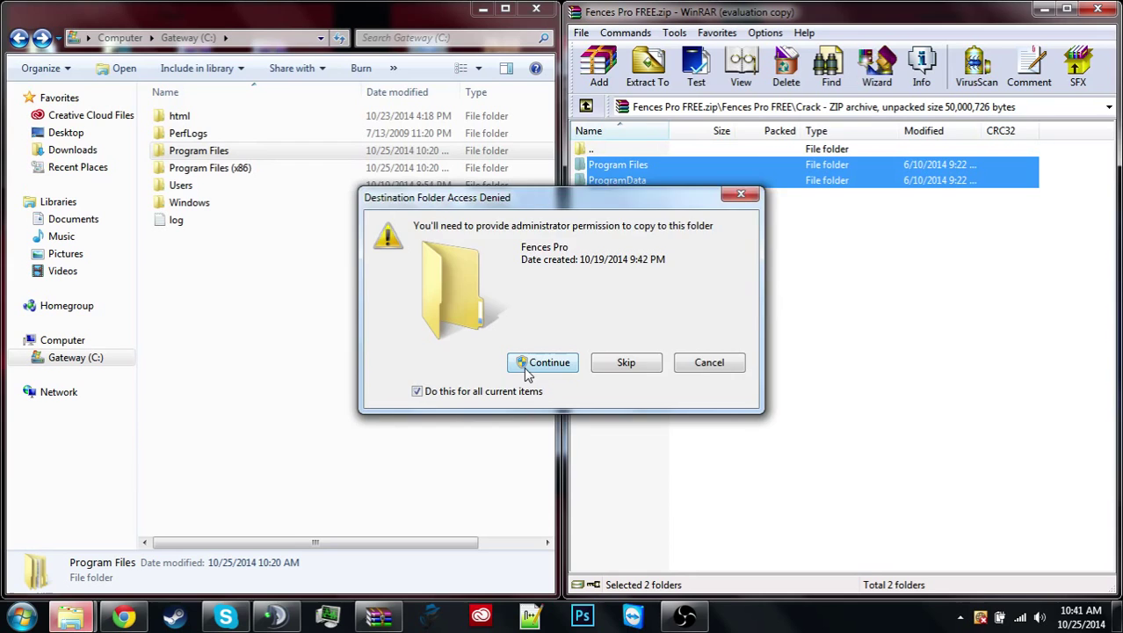
pyautogui.click(526, 365)
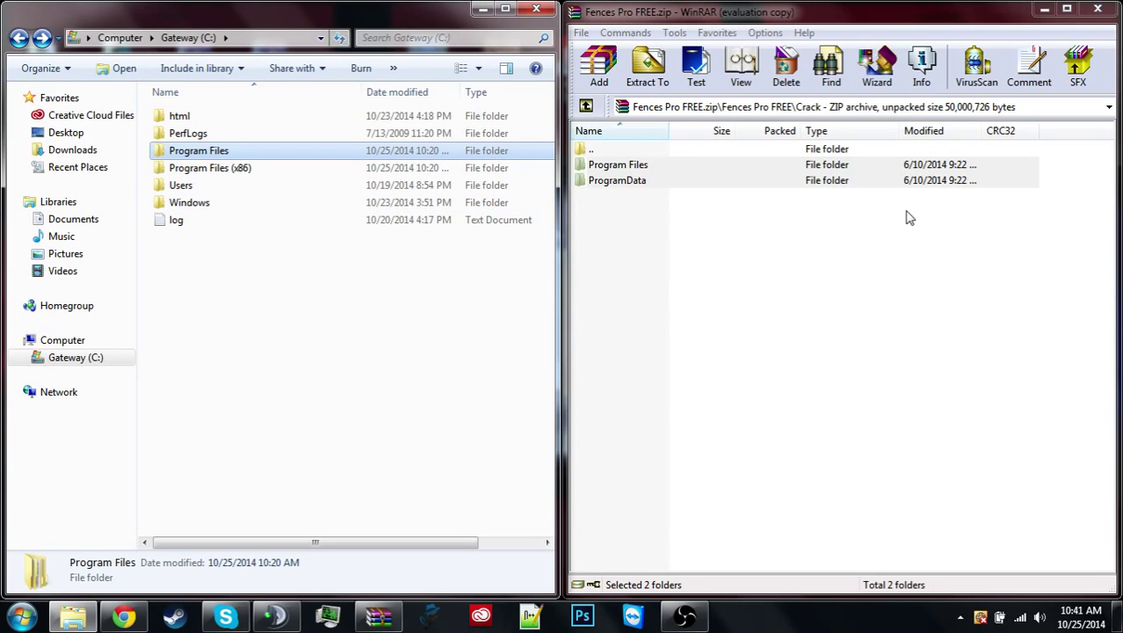
pyautogui.click(1098, 9)
pyautogui.click(536, 9)
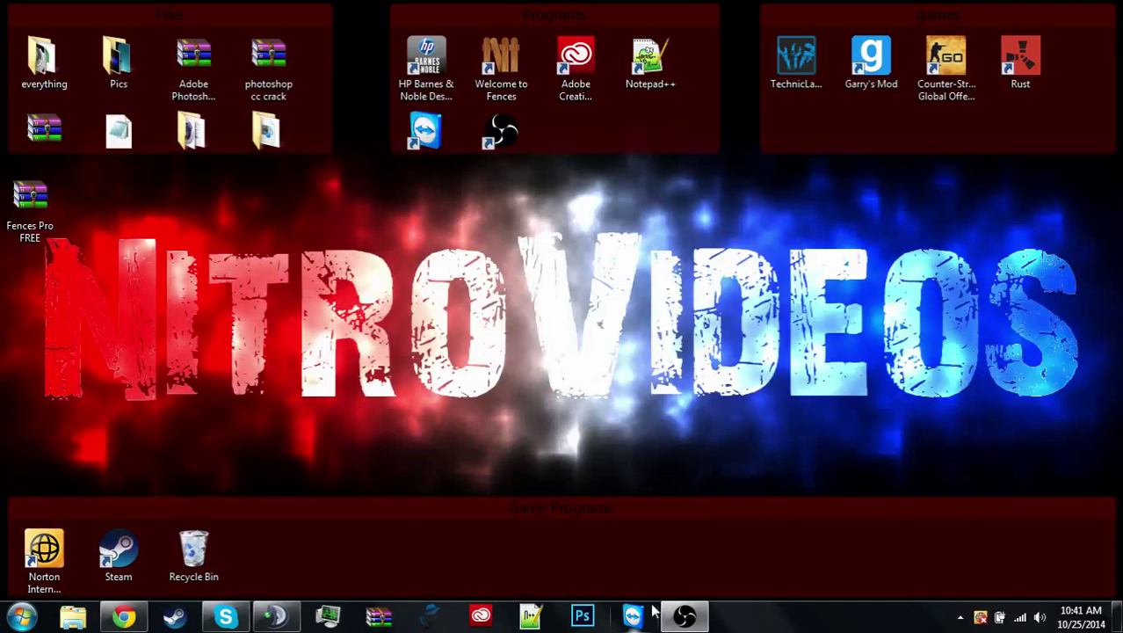
pyautogui.doubleClick(503, 75)
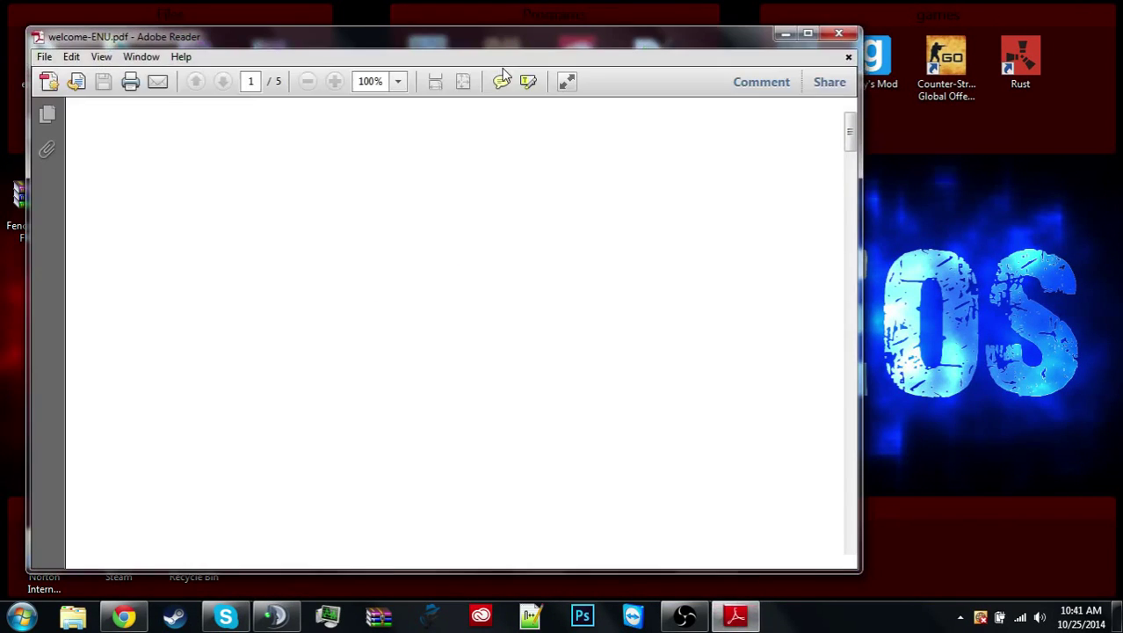
pyautogui.scroll(-3, 491, 419)
pyautogui.scroll(-15, 491, 418)
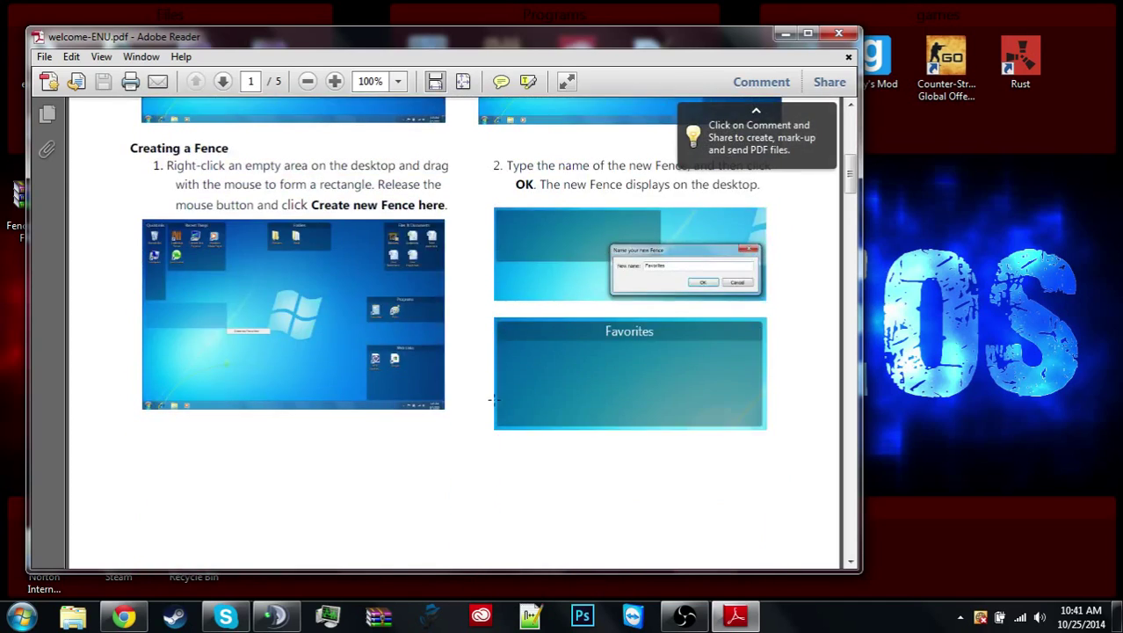
pyautogui.scroll(-10, 506, 339)
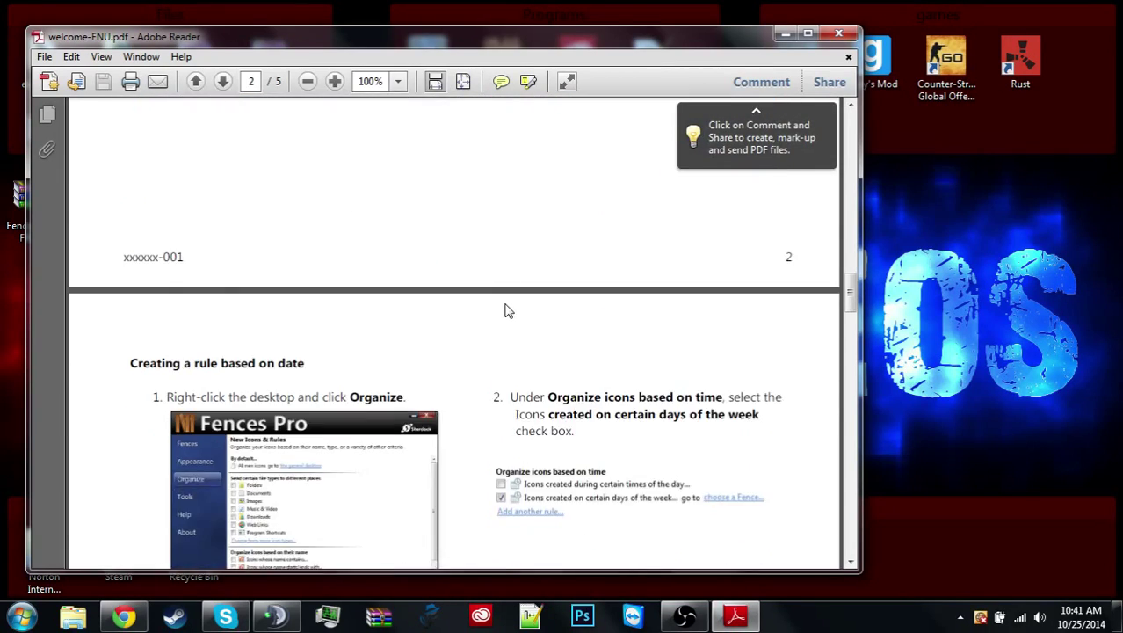
pyautogui.scroll(4, 506, 309)
pyautogui.scroll(3, 506, 308)
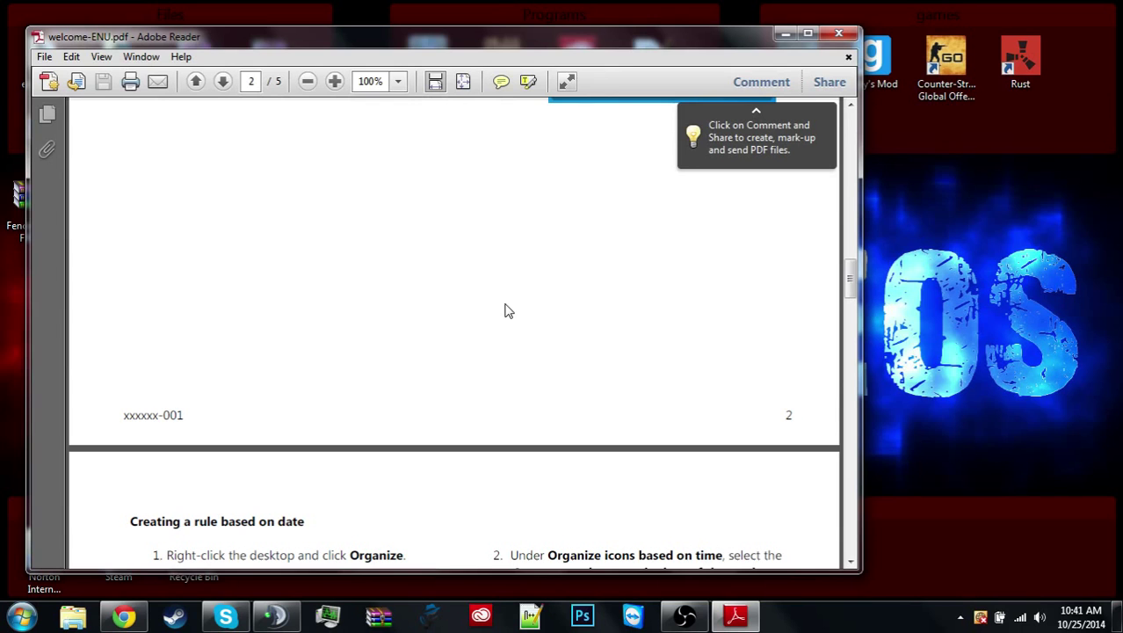
pyautogui.scroll(-12, 500, 312)
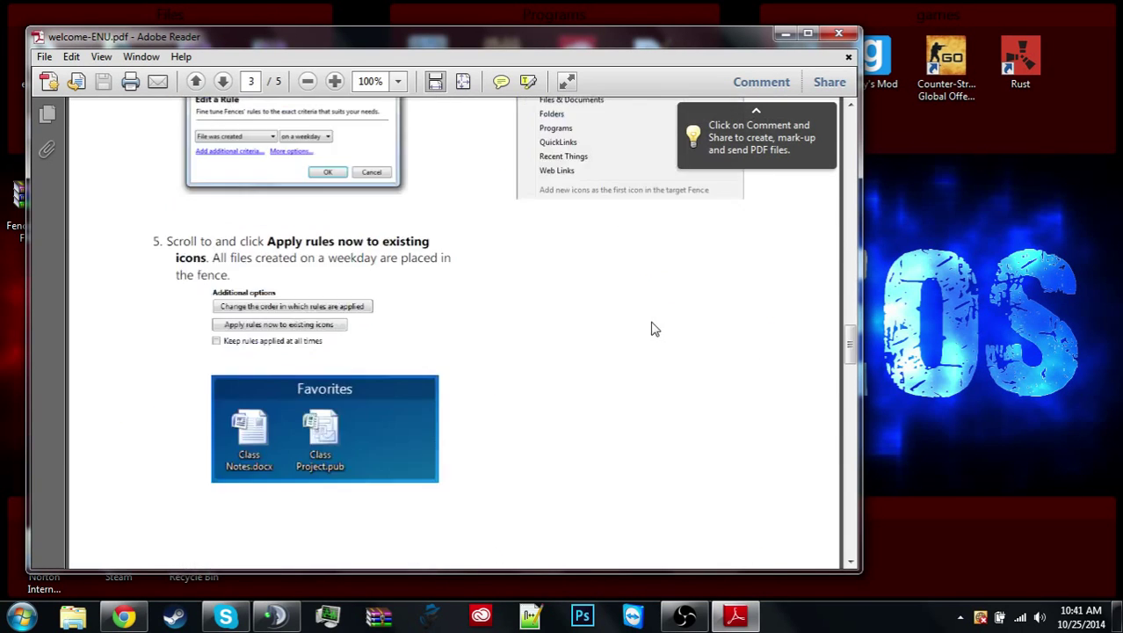
pyautogui.scroll(-12, 644, 328)
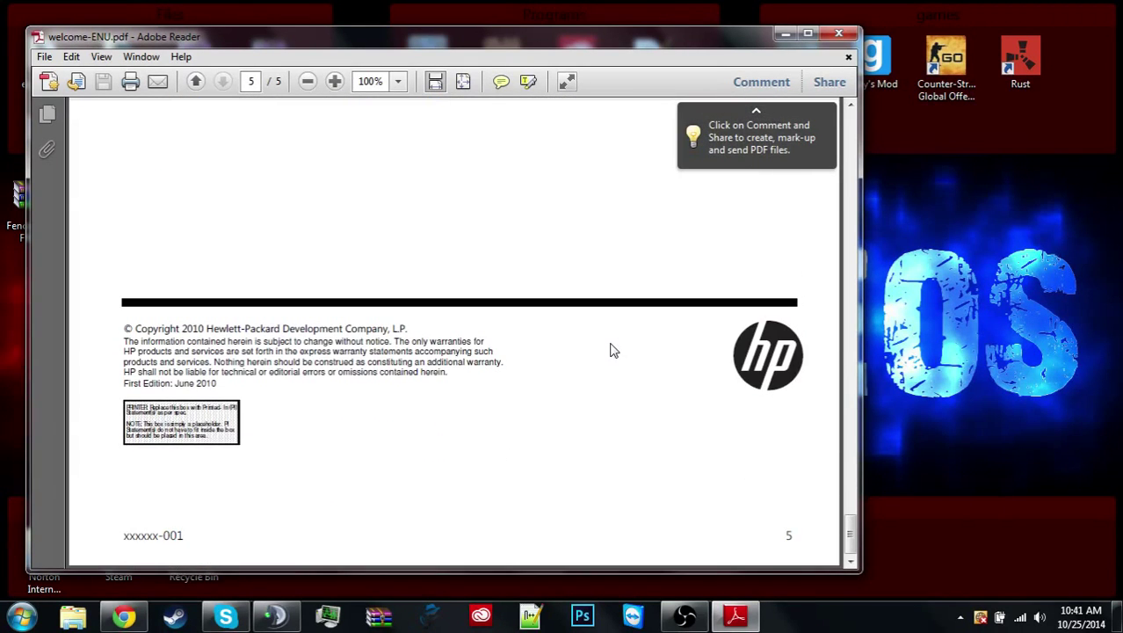
pyautogui.click(838, 33)
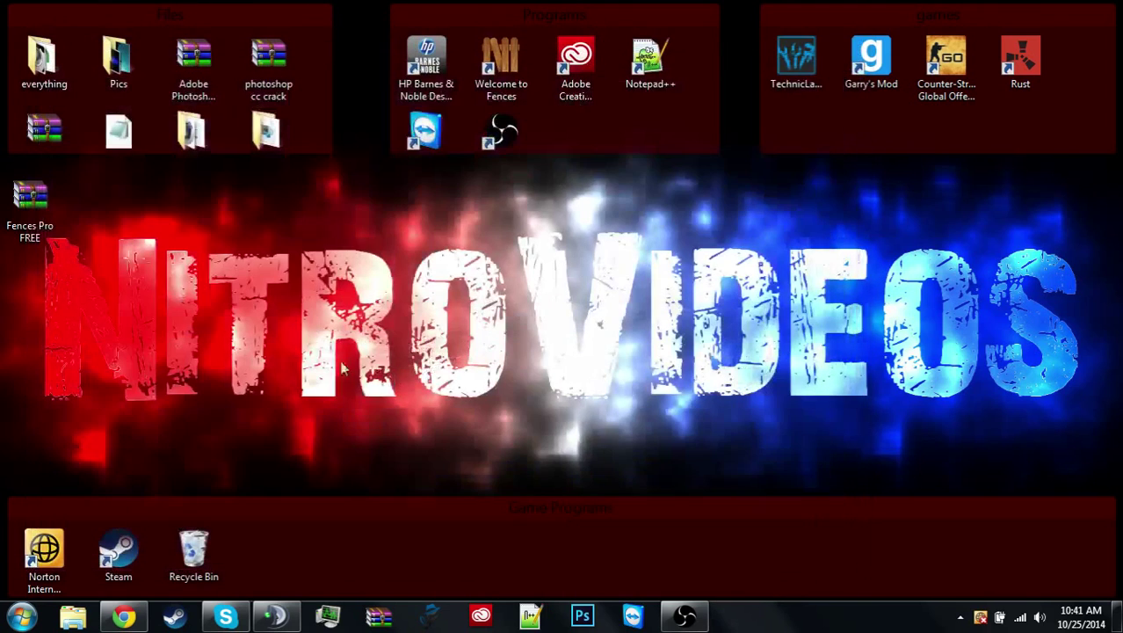
# Draw a new fence across the desktop centre, name it 'Videos', and nudge it lower.
pyautogui.doubleClick(283, 297)
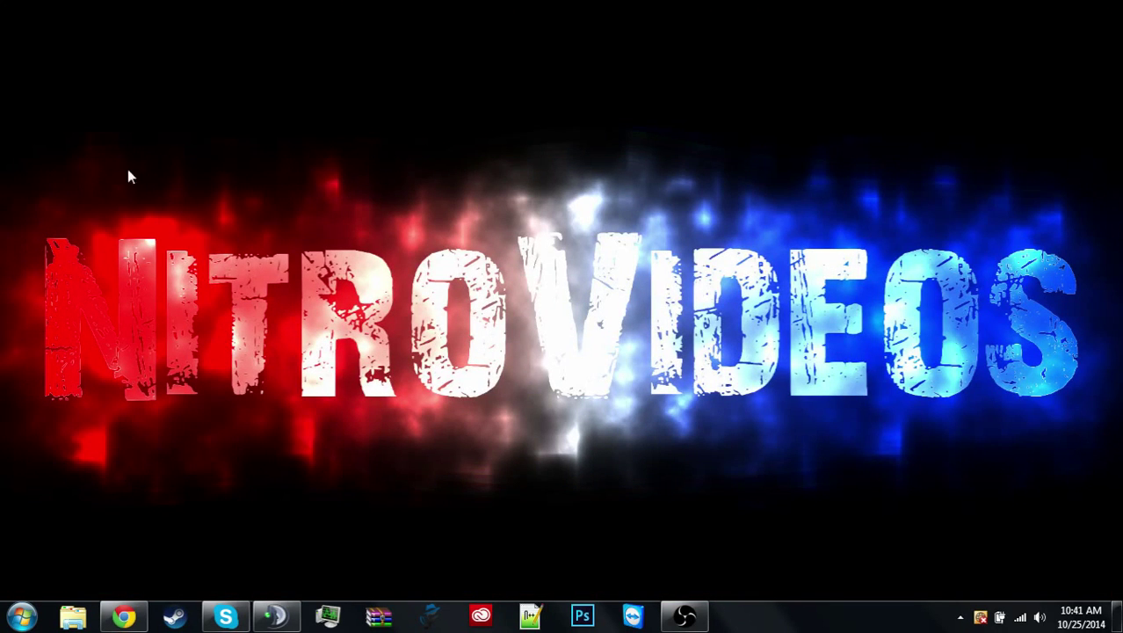
pyautogui.doubleClick(287, 299)
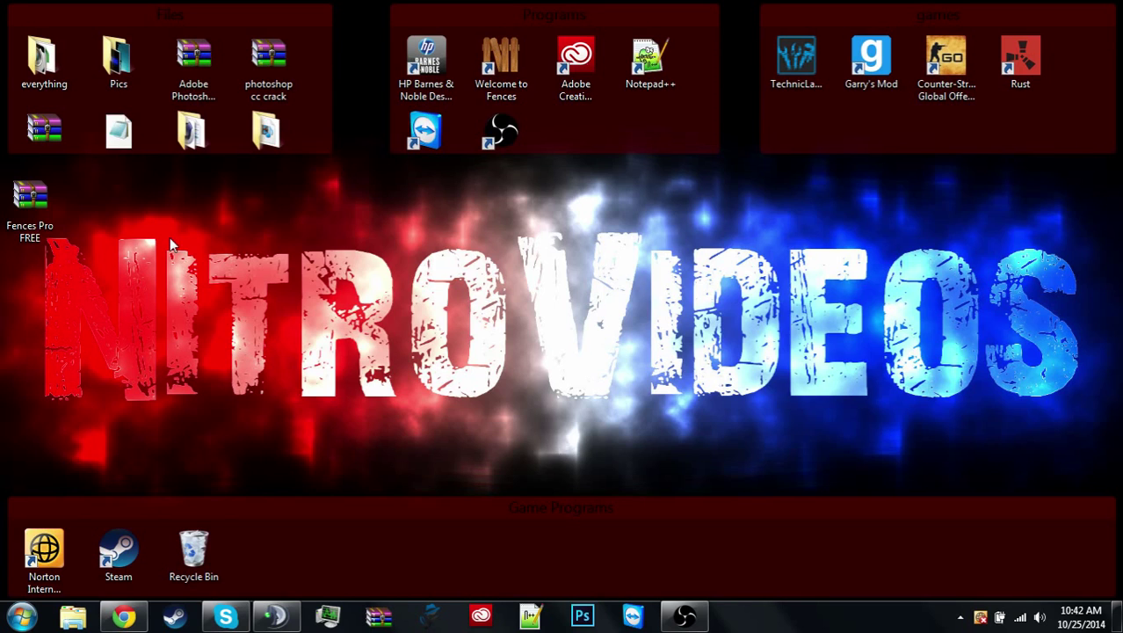
pyautogui.moveTo(170, 238); pyautogui.dragTo(831, 415)
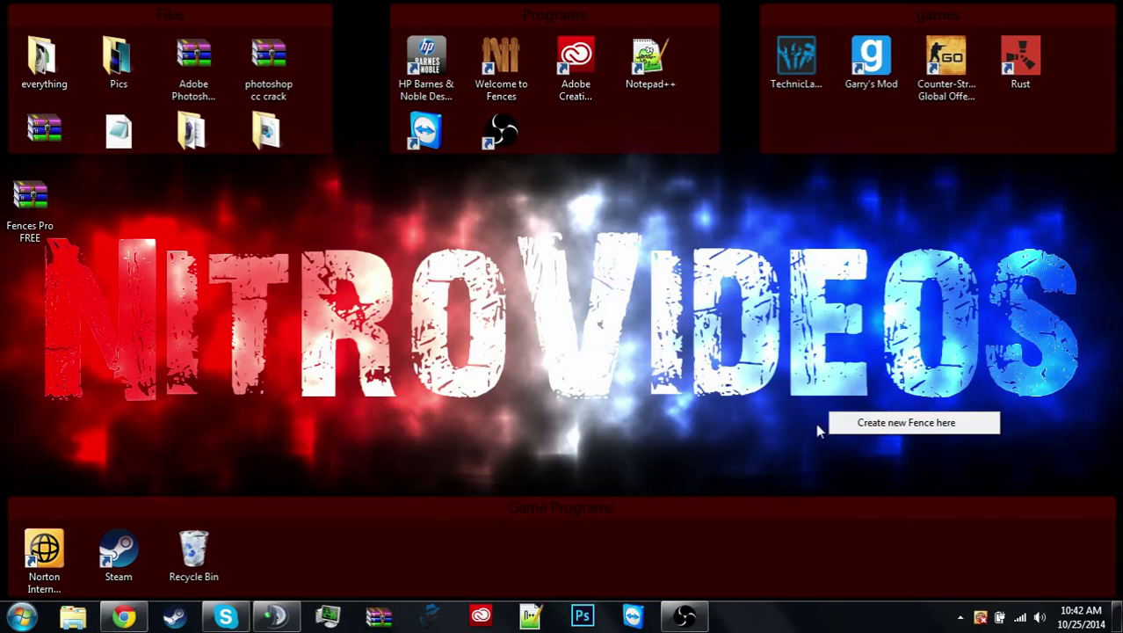
pyautogui.click(879, 424)
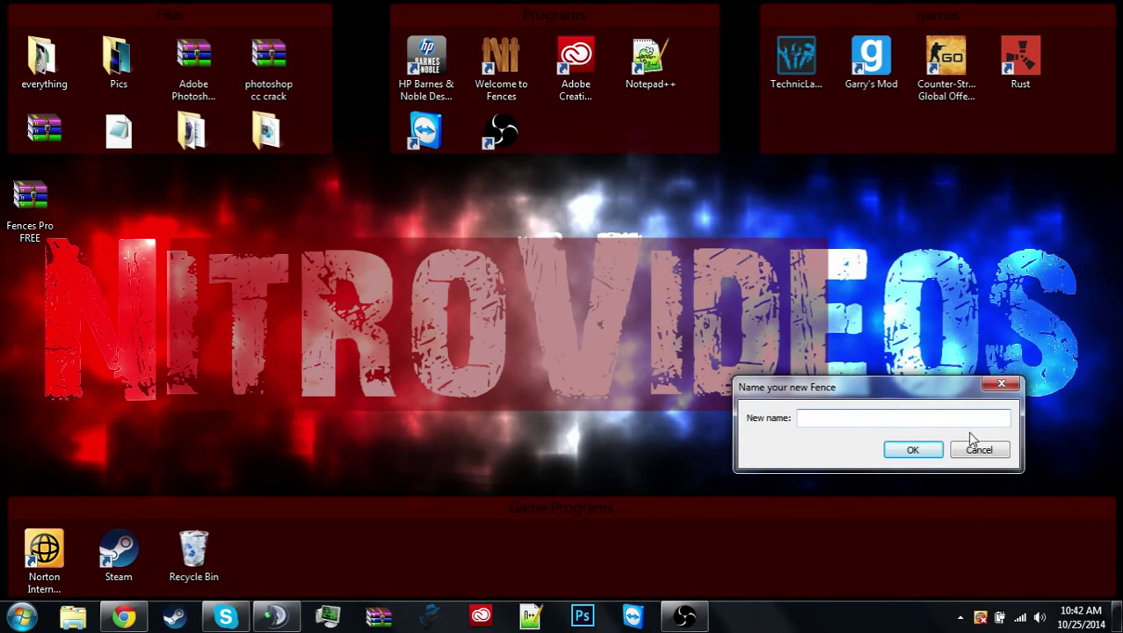
pyautogui.write('Videos')
pyautogui.click(900, 445)
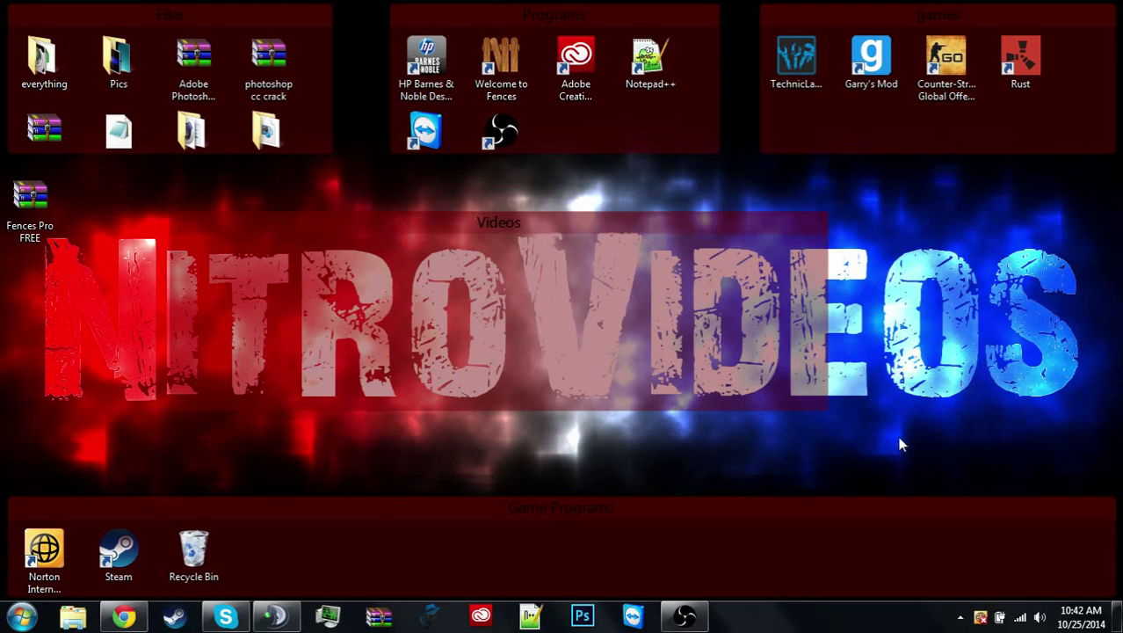
pyautogui.moveTo(513, 225)
pyautogui.mouseDown()
pyautogui.moveTo(498, 275)
pyautogui.moveTo(495, 229)
pyautogui.mouseUp()
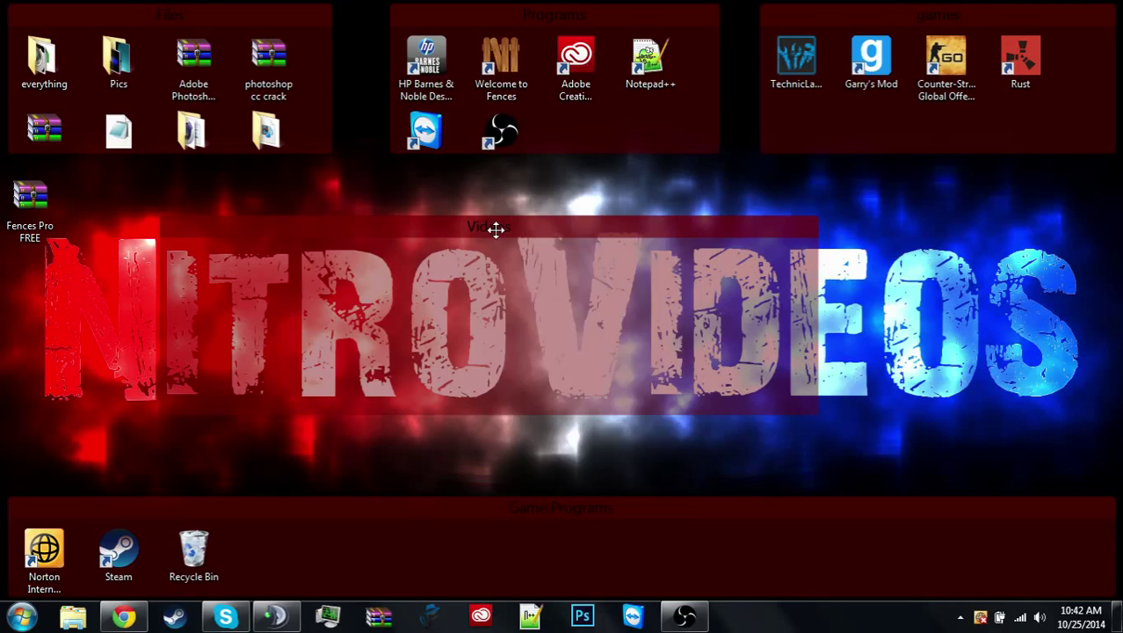
# Open Configure Fences from the Videos fence, dismiss the Remove Fence note, and go to Appearance.
pyautogui.rightClick(496, 230)
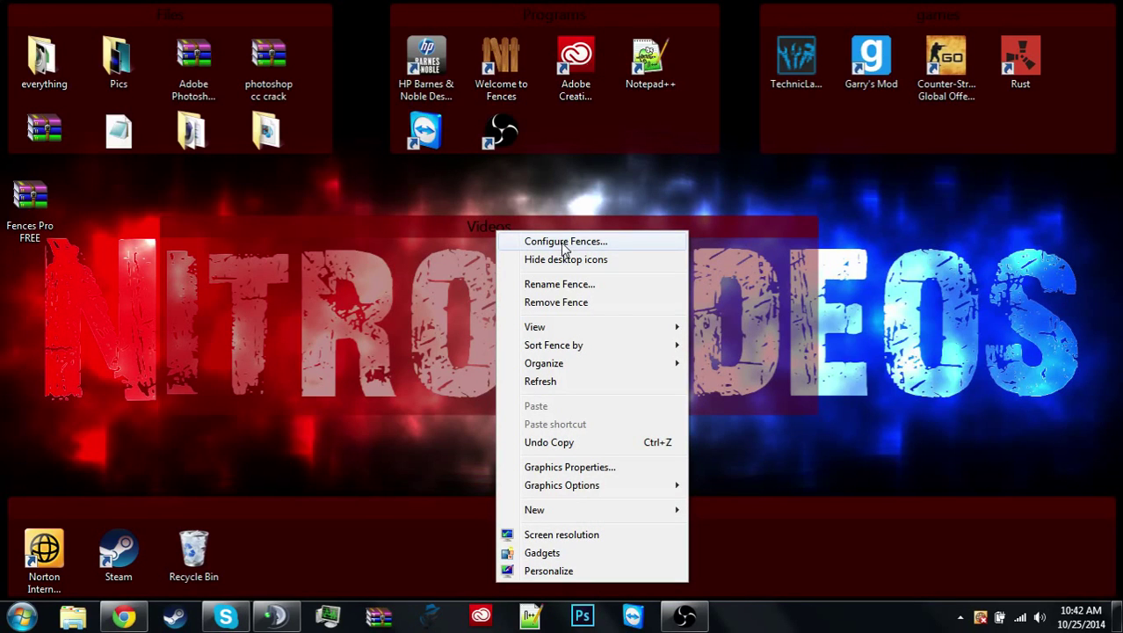
pyautogui.rightClick(464, 230)
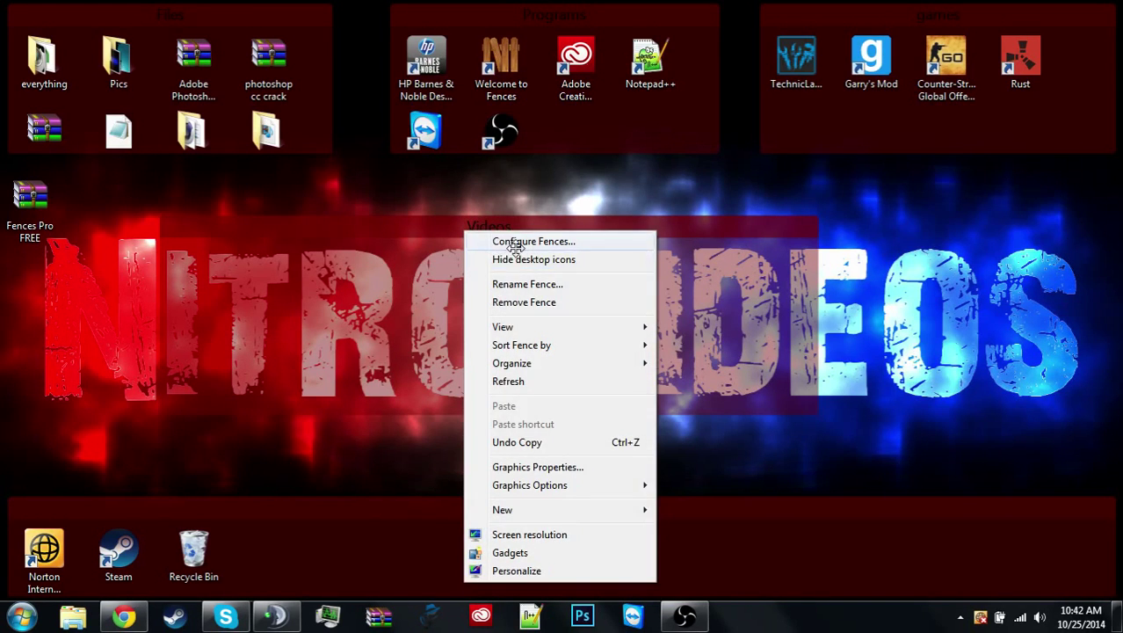
pyautogui.click(515, 242)
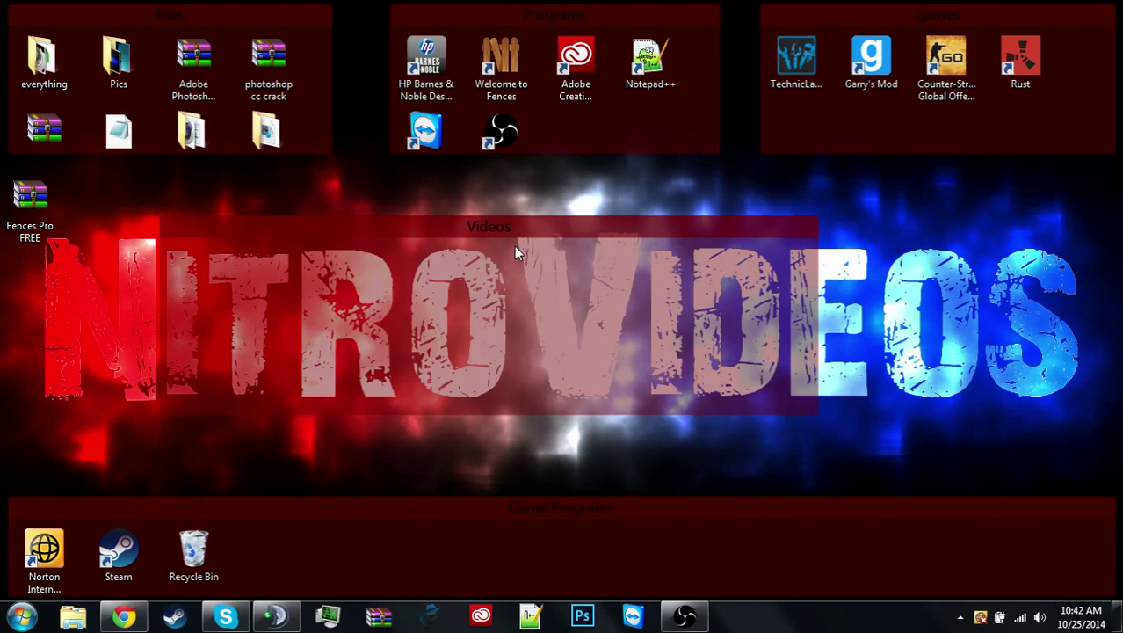
pyautogui.rightClick(526, 225)
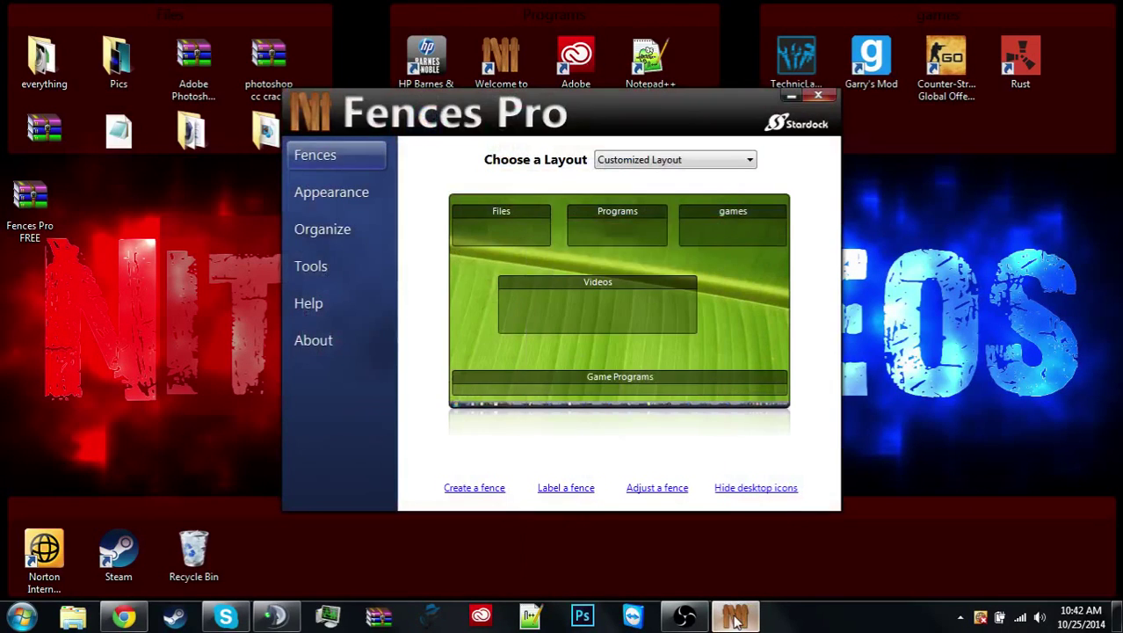
pyautogui.click(326, 195)
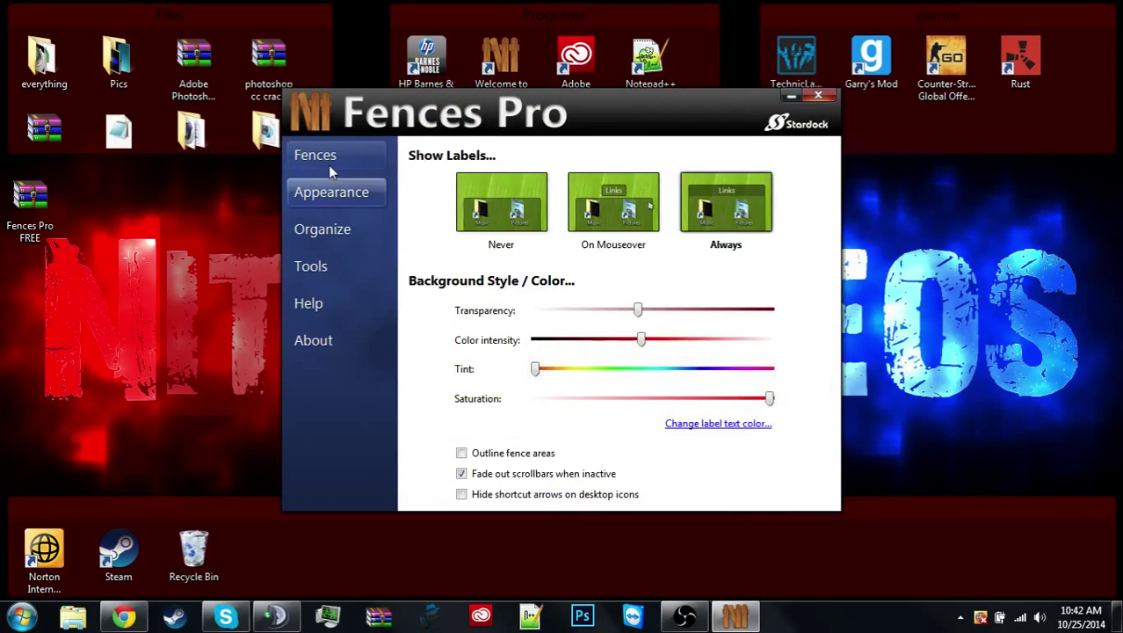
pyautogui.click(330, 167)
pyautogui.click(613, 303)
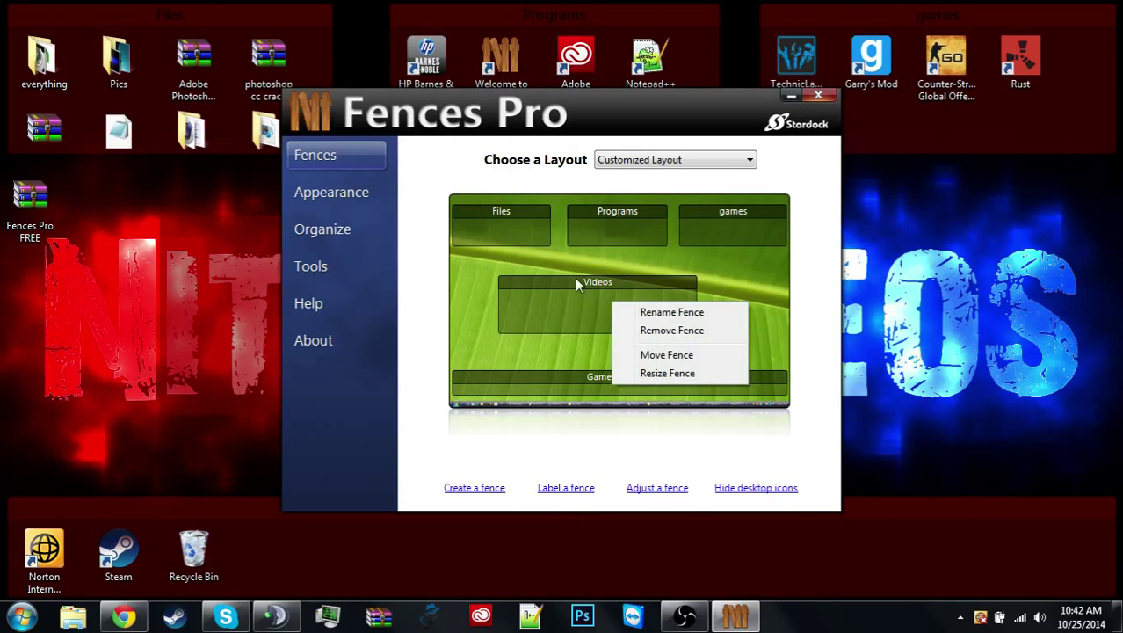
pyautogui.click(674, 333)
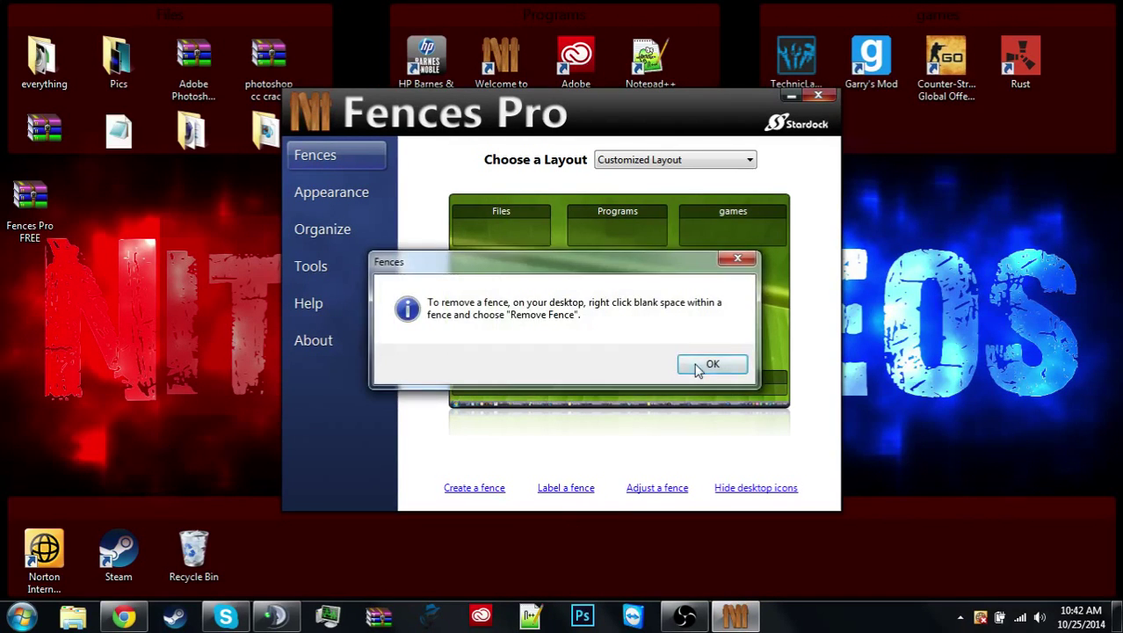
pyautogui.click(697, 368)
pyautogui.click(367, 198)
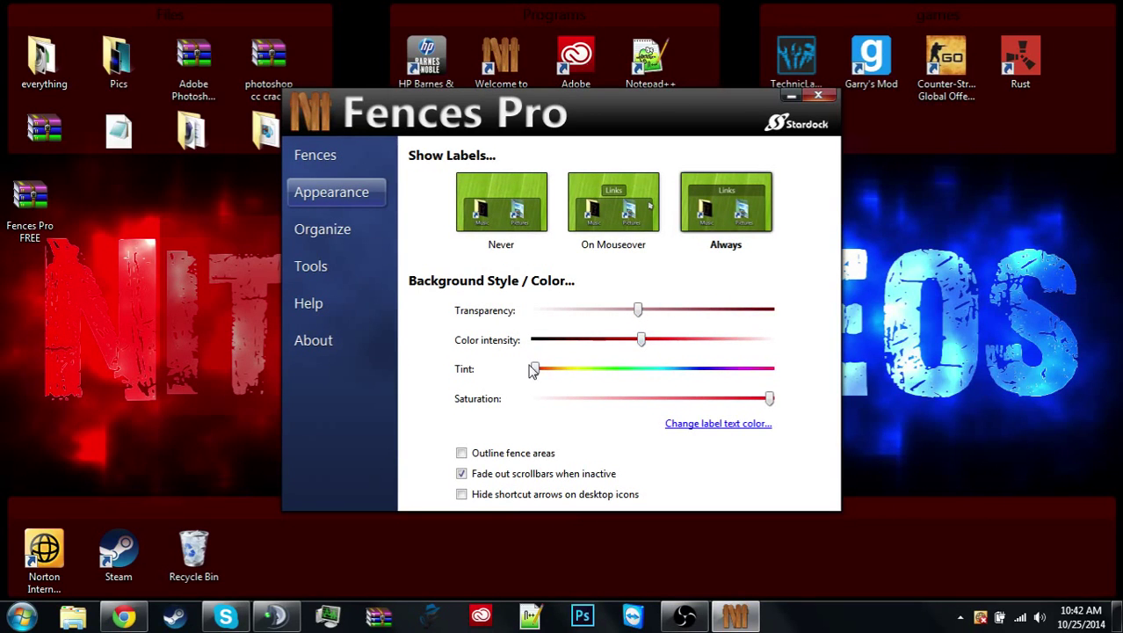
pyautogui.moveTo(532, 369); pyautogui.dragTo(698, 369)
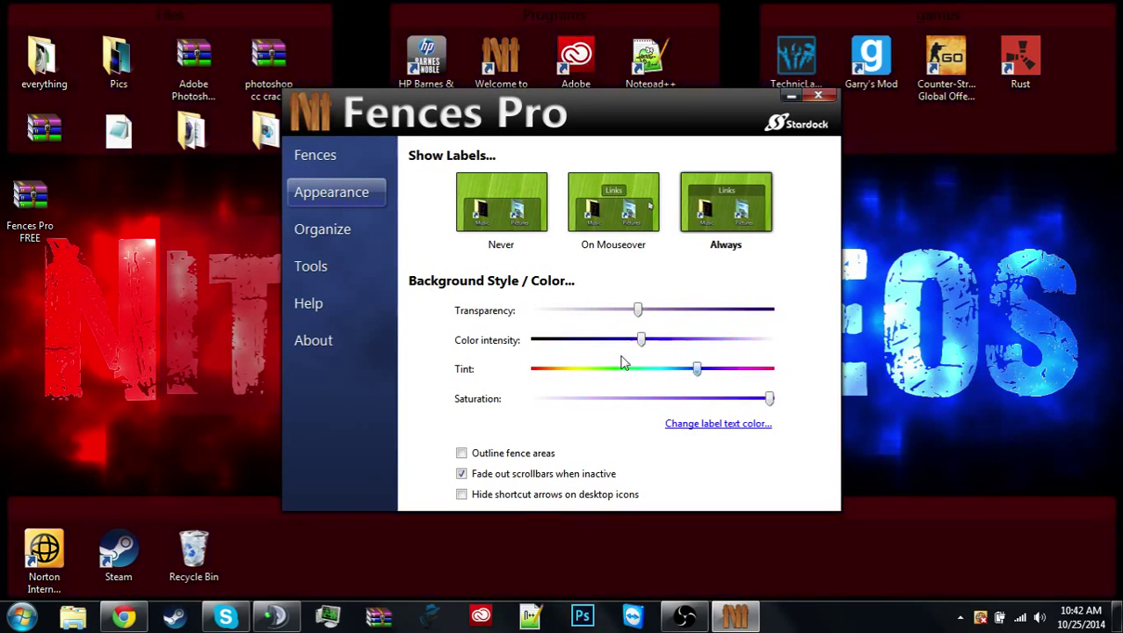
pyautogui.moveTo(622, 363); pyautogui.dragTo(517, 369)
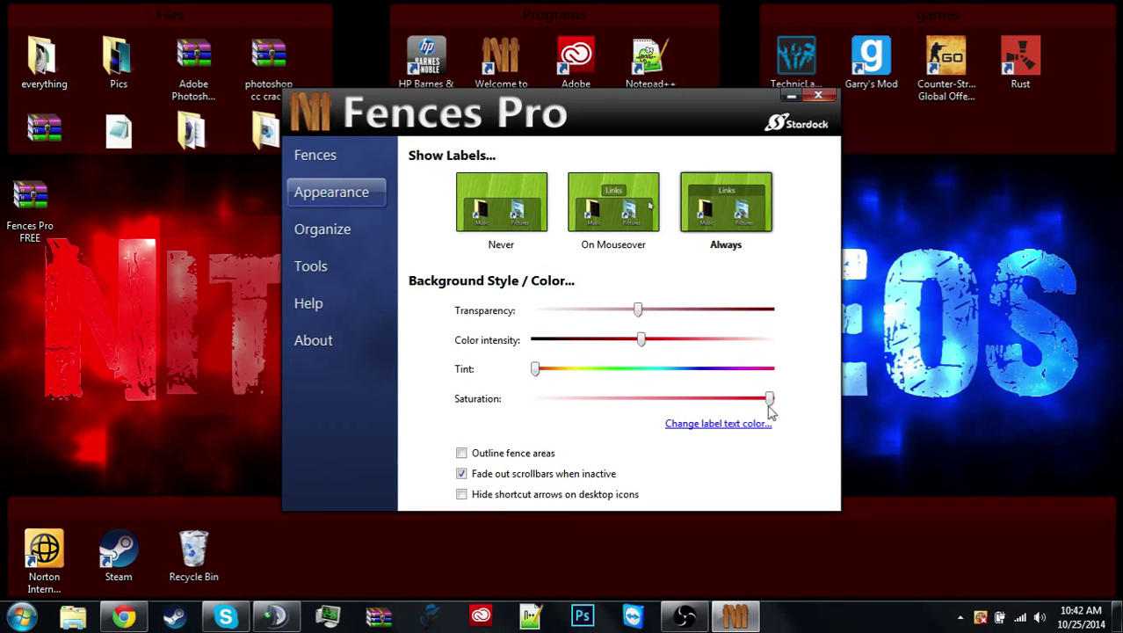
pyautogui.moveTo(769, 400); pyautogui.dragTo(918, 431)
pyautogui.moveTo(640, 313); pyautogui.dragTo(493, 318)
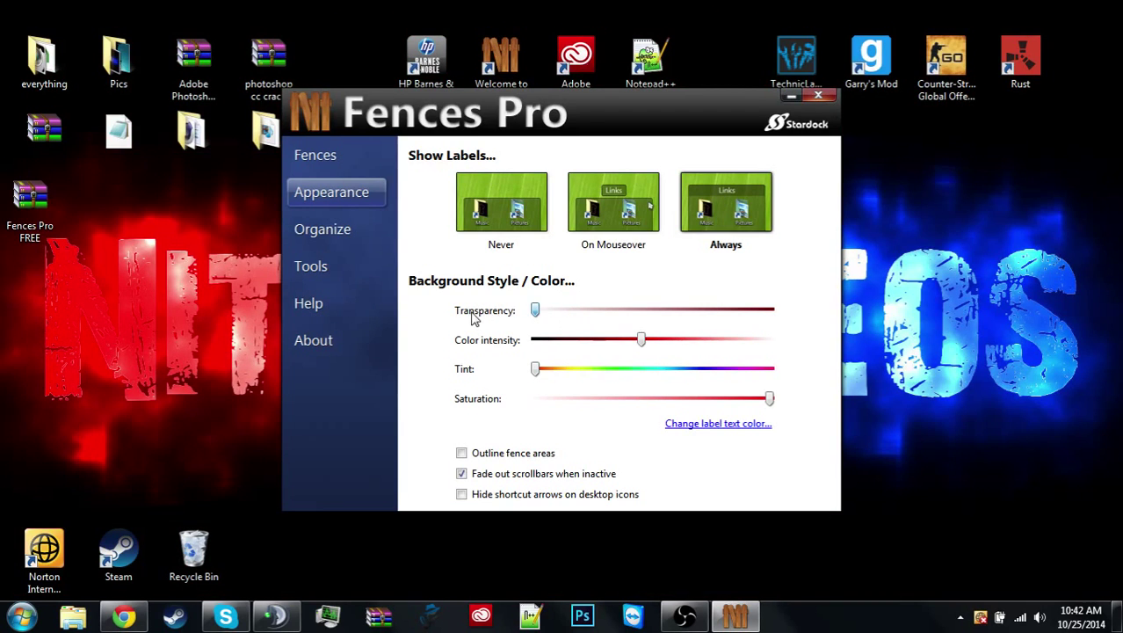
pyautogui.doubleClick(172, 197)
pyautogui.doubleClick(172, 197)
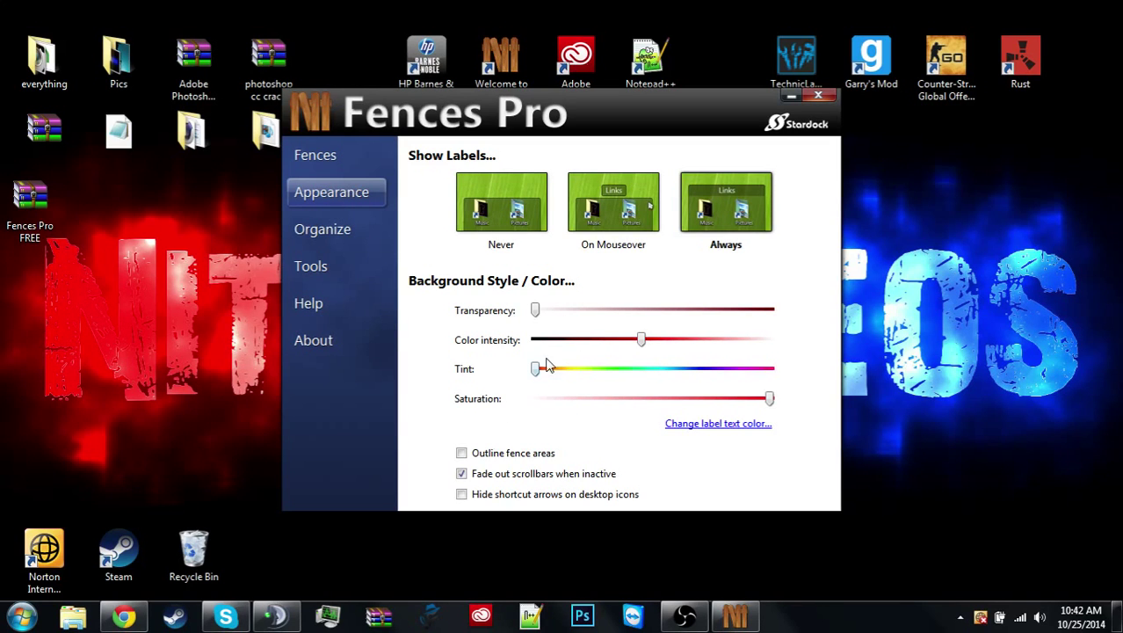
pyautogui.moveTo(536, 309); pyautogui.dragTo(641, 313)
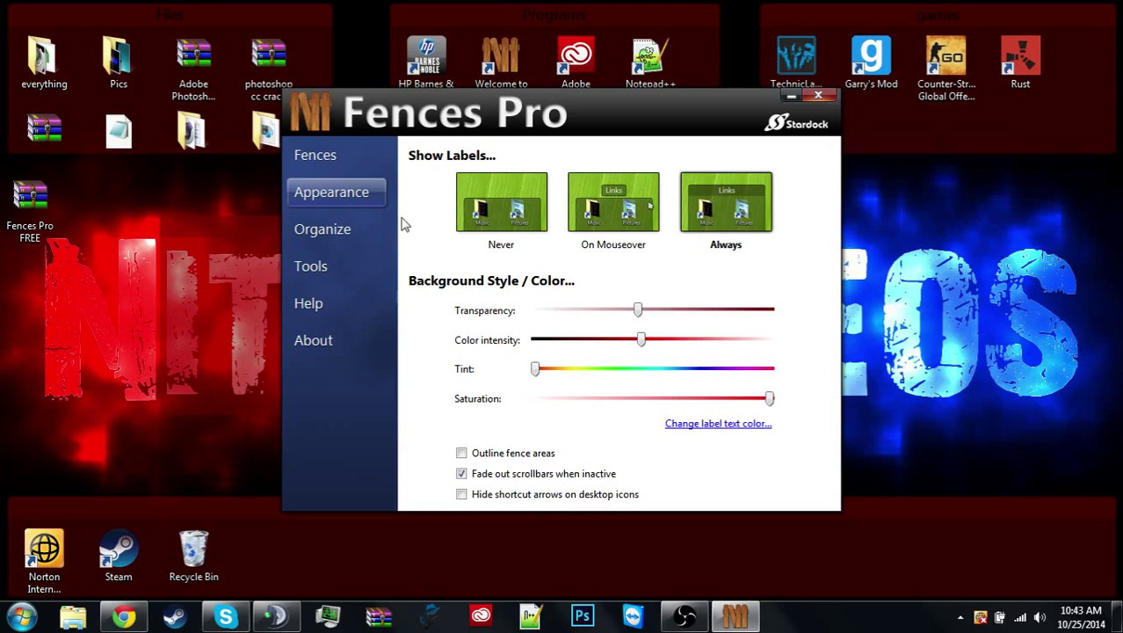
# Browse the Organize, Tools snapshots and Help pages, then return to the Fences layout preview.
pyautogui.click(323, 237)
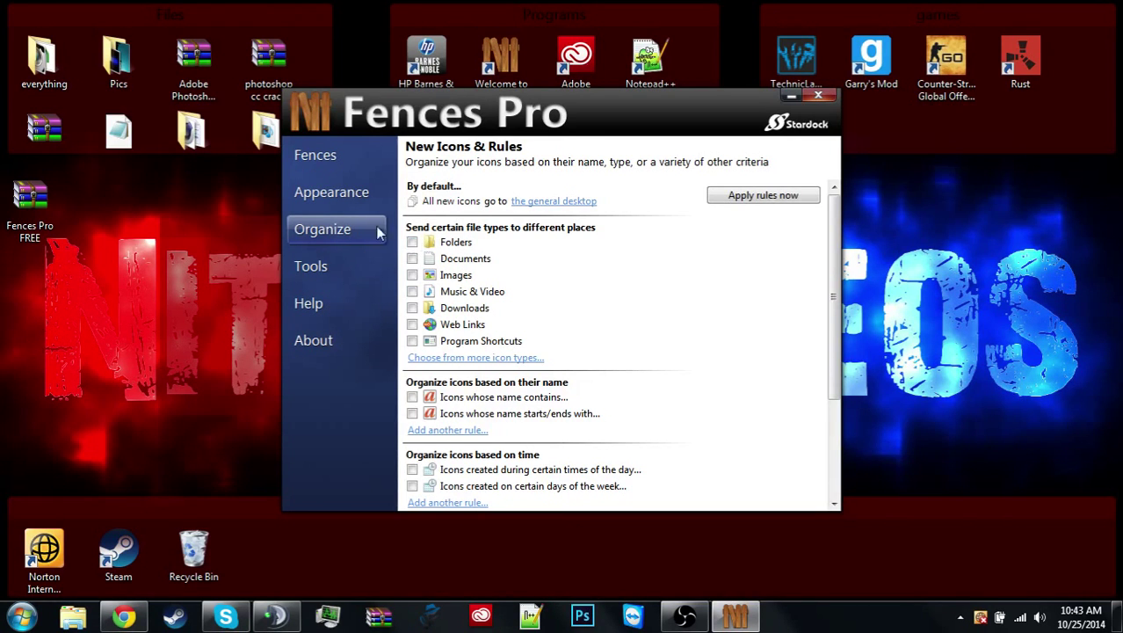
pyautogui.click(336, 268)
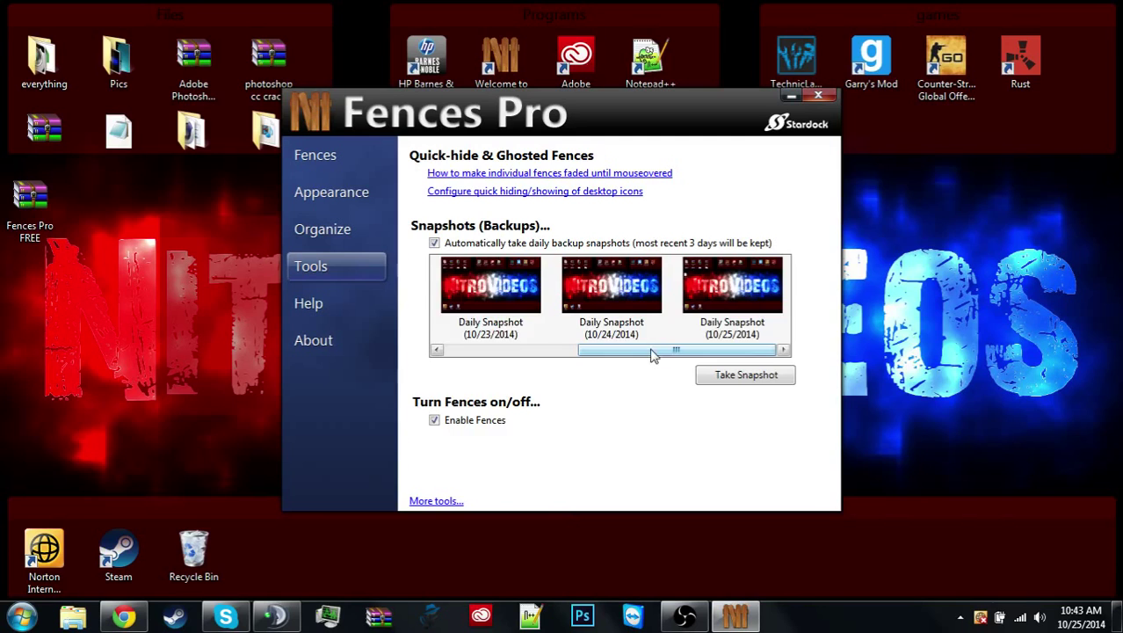
pyautogui.moveTo(652, 353); pyautogui.dragTo(420, 360)
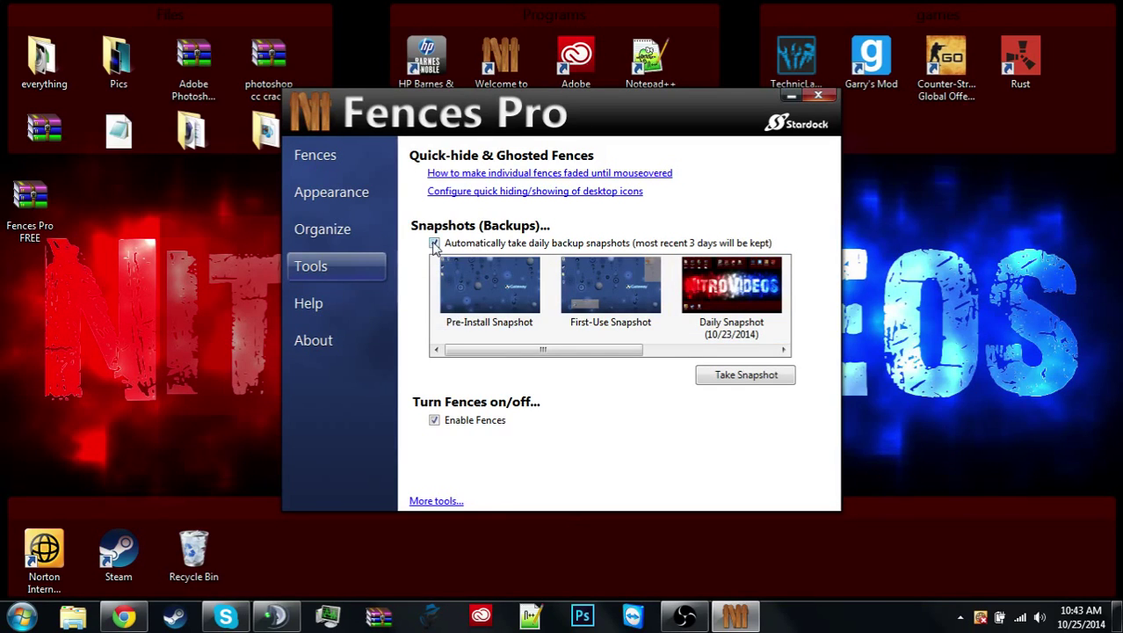
pyautogui.moveTo(616, 349); pyautogui.dragTo(781, 350)
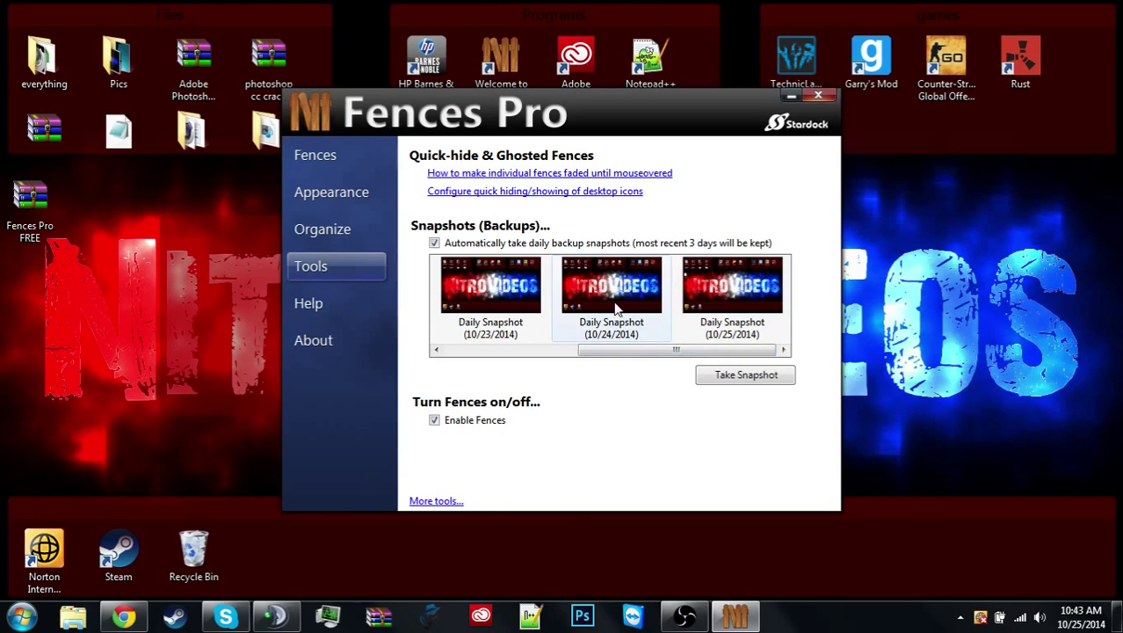
pyautogui.moveTo(616, 350)
pyautogui.mouseDown()
pyautogui.moveTo(566, 364)
pyautogui.moveTo(470, 364)
pyautogui.moveTo(609, 364)
pyautogui.mouseUp()
pyautogui.click(340, 303)
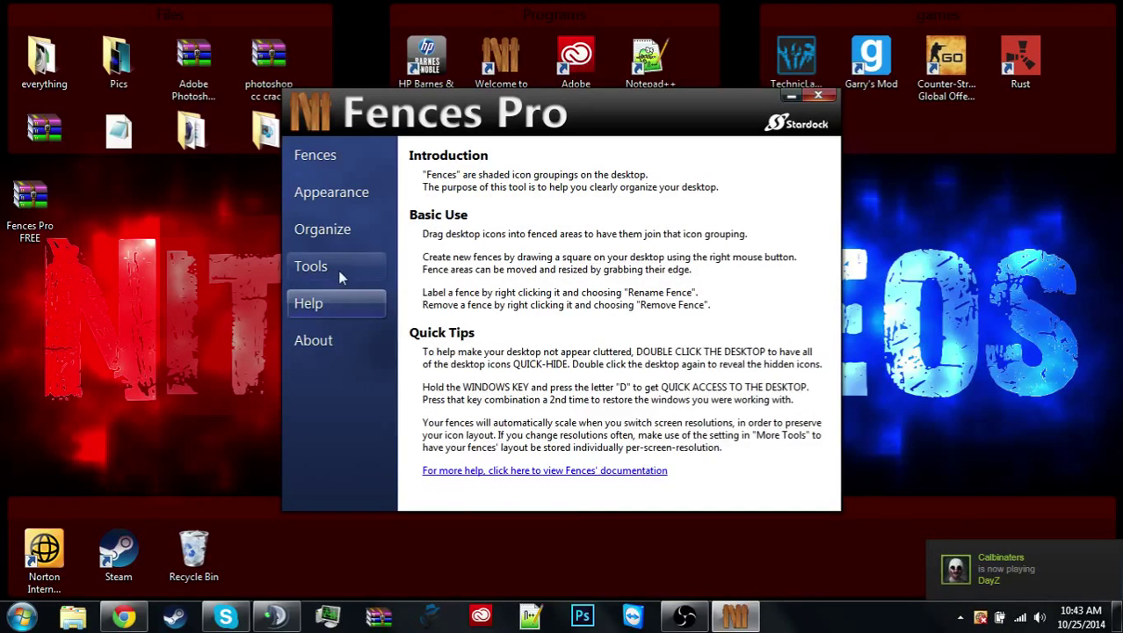
pyautogui.click(341, 275)
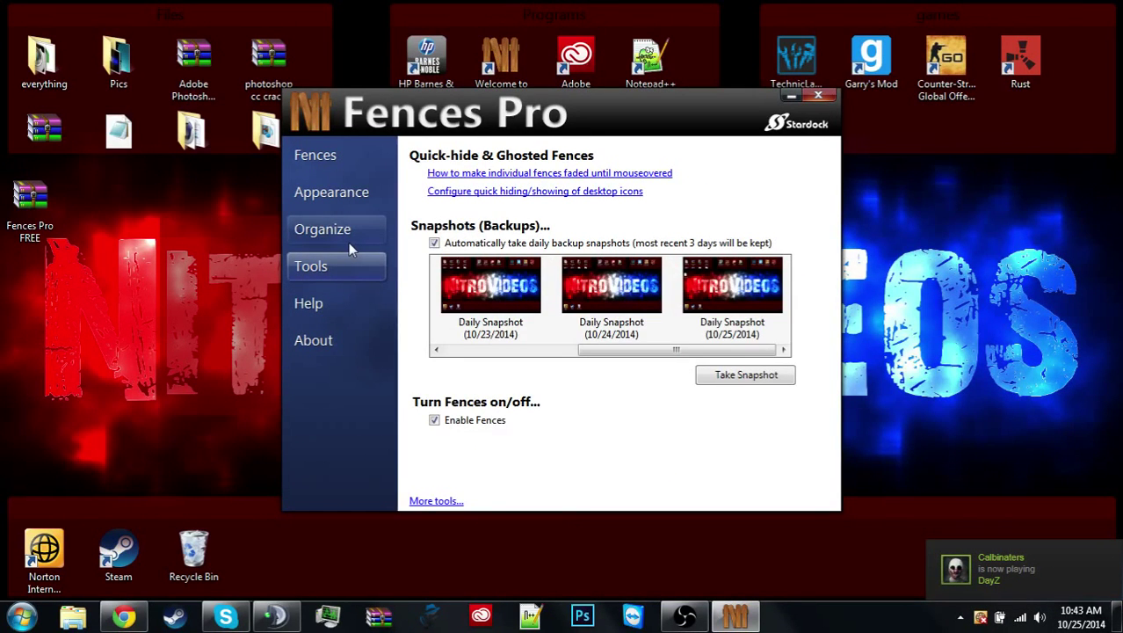
pyautogui.click(349, 241)
pyautogui.click(370, 192)
pyautogui.click(373, 159)
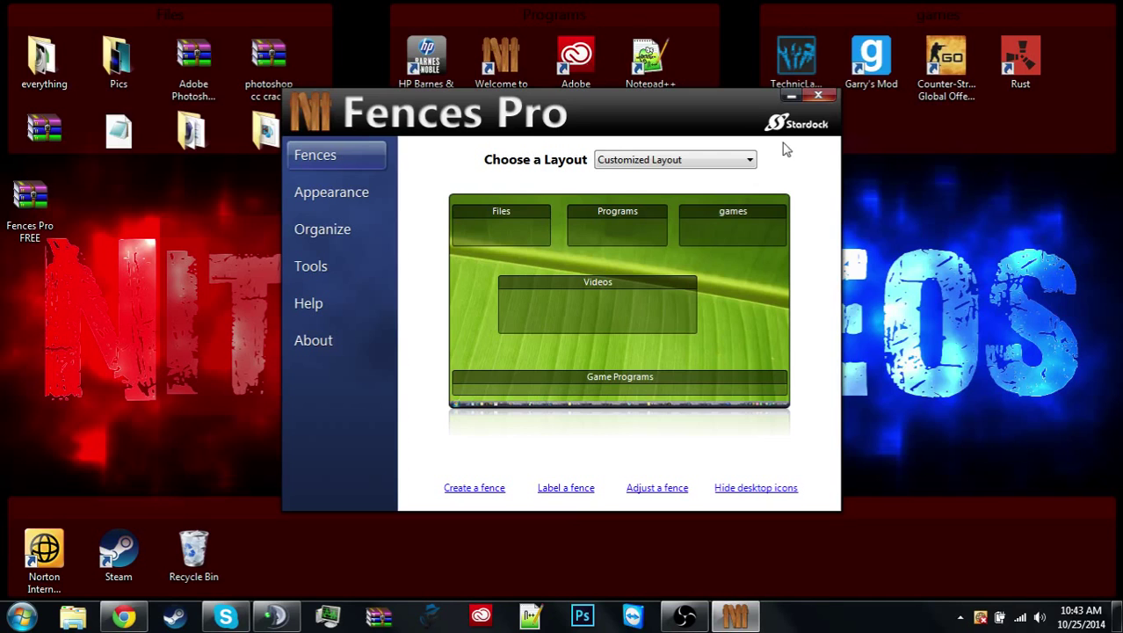
# Close the settings window, delete the Videos fence, and move the Fences Pro FREE icon into the Files fence.
pyautogui.click(826, 98)
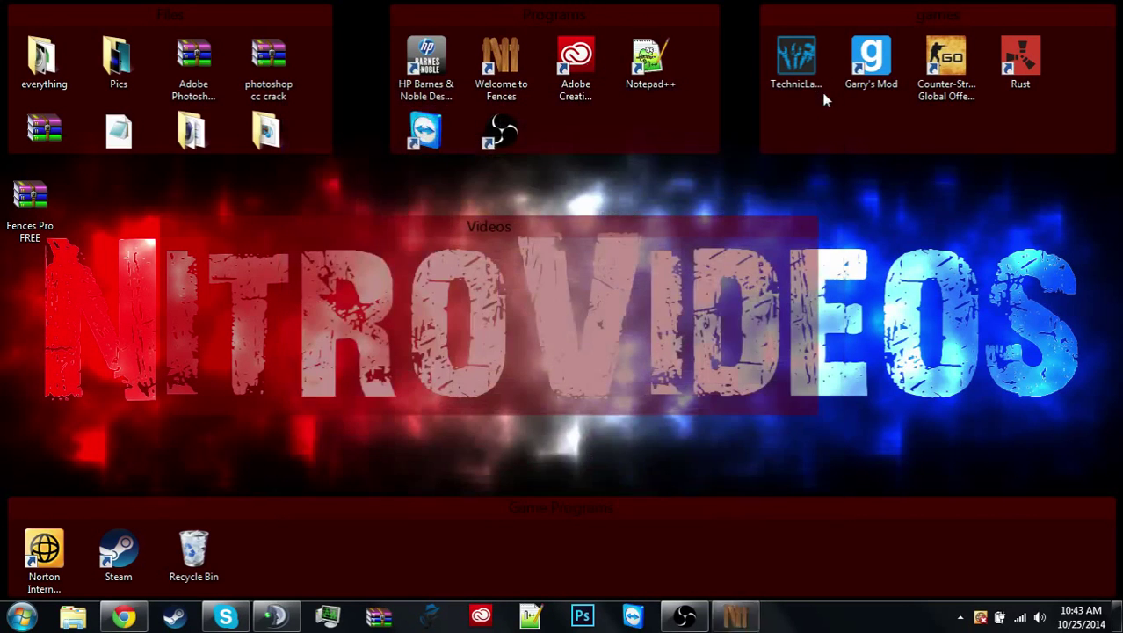
pyautogui.rightClick(683, 226)
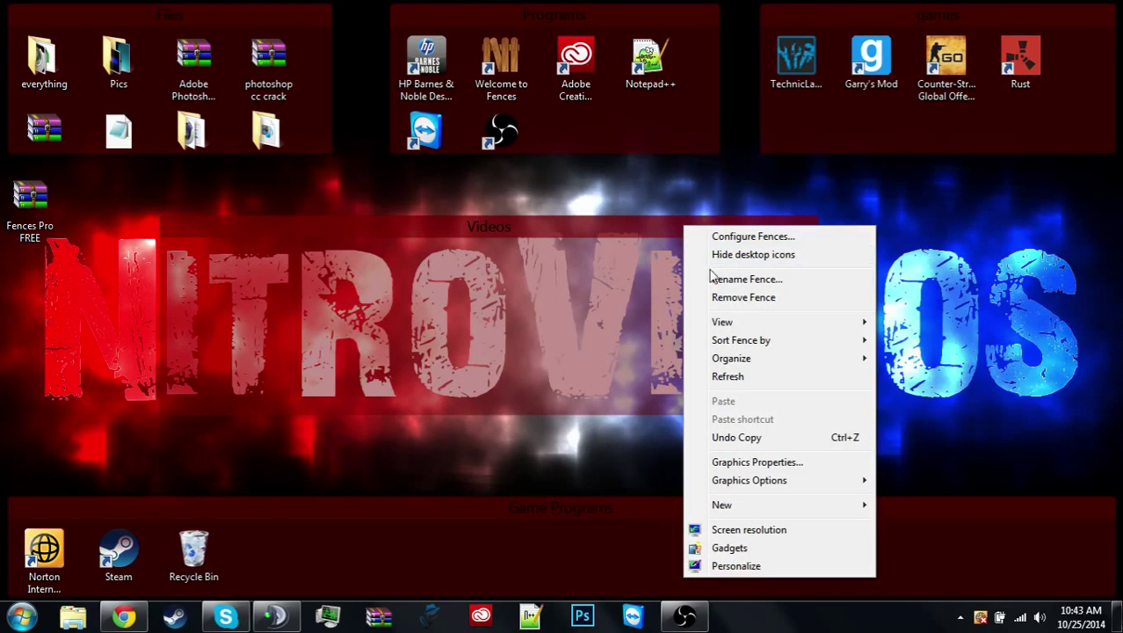
pyautogui.click(744, 299)
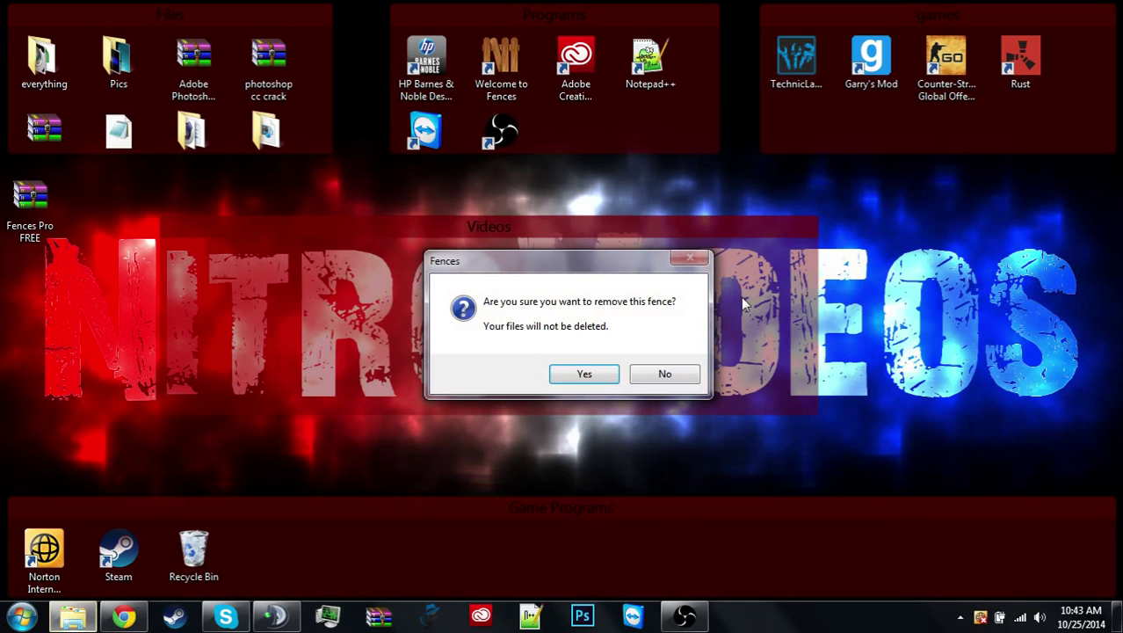
pyautogui.click(588, 374)
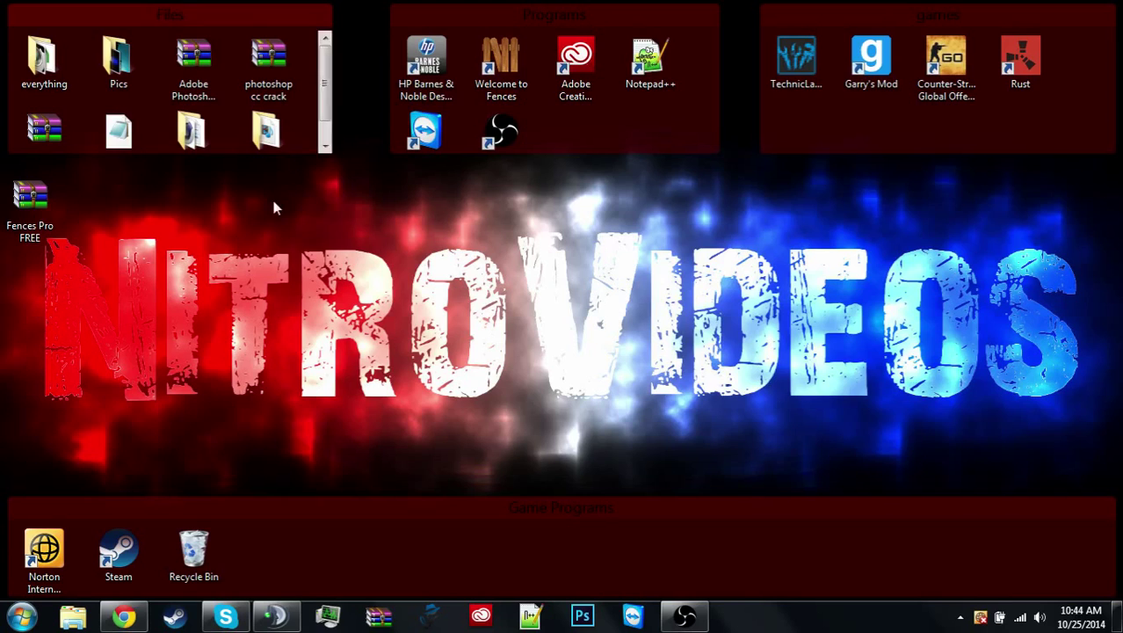
pyautogui.moveTo(27, 211); pyautogui.dragTo(301, 138)
pyautogui.scroll(-5, 294, 126)
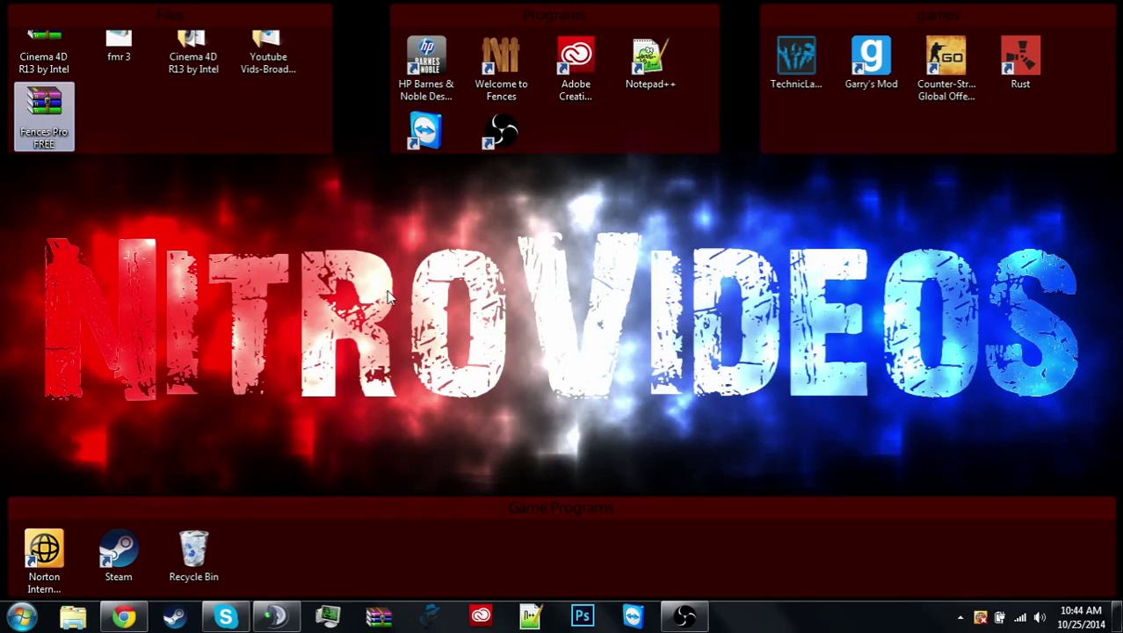
# Quick-hide every fence and desktop icon so only the wallpaper shows.
pyautogui.doubleClick(547, 306)
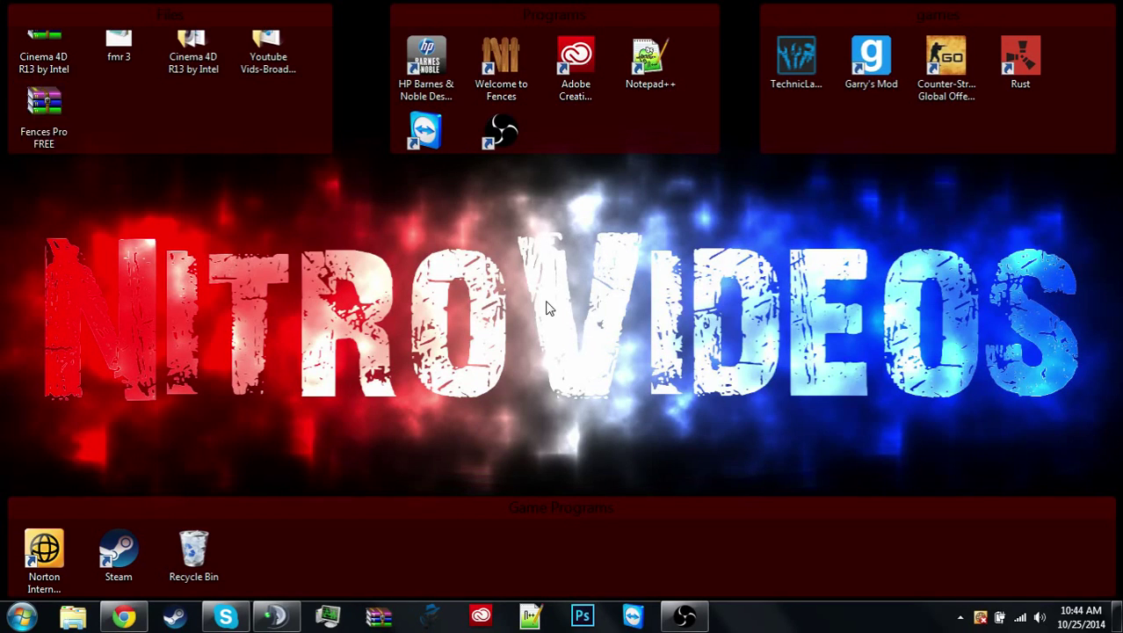